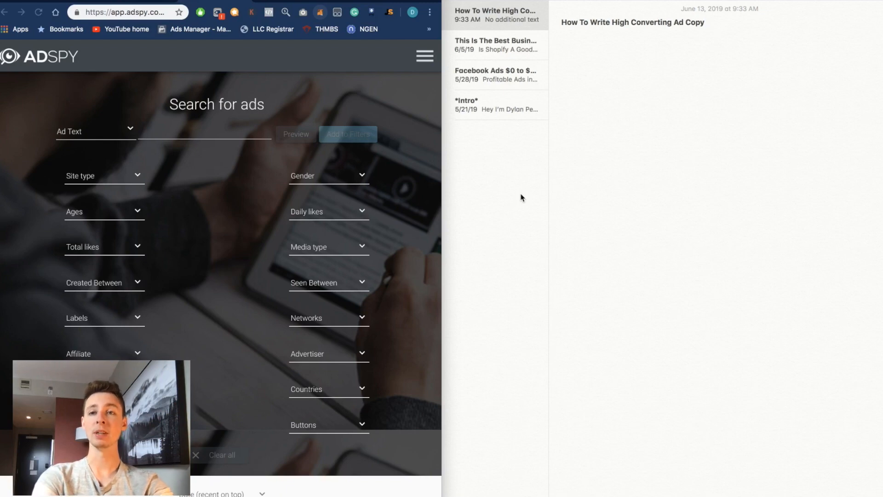
View the O2 sponsored post example enlarged and examine its ad text and image.
{"action": "left_click", "coordinate": [375, 2]}
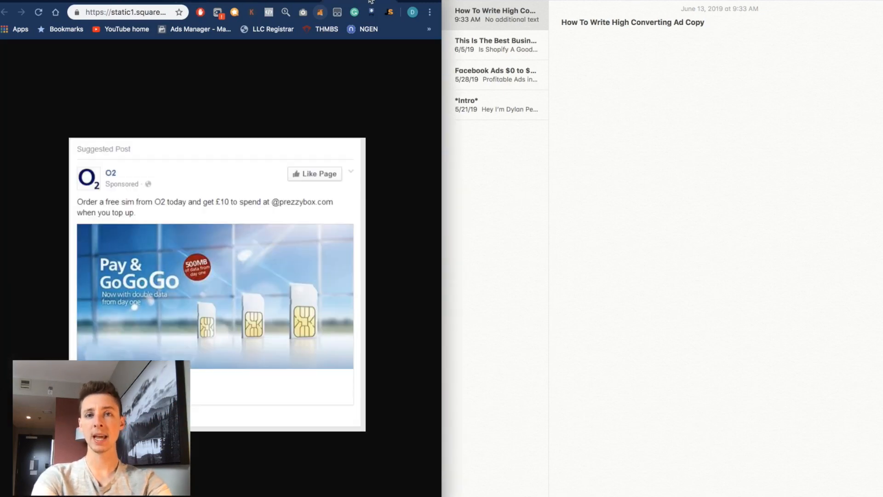
{"action": "left_click", "coordinate": [221, 226]}
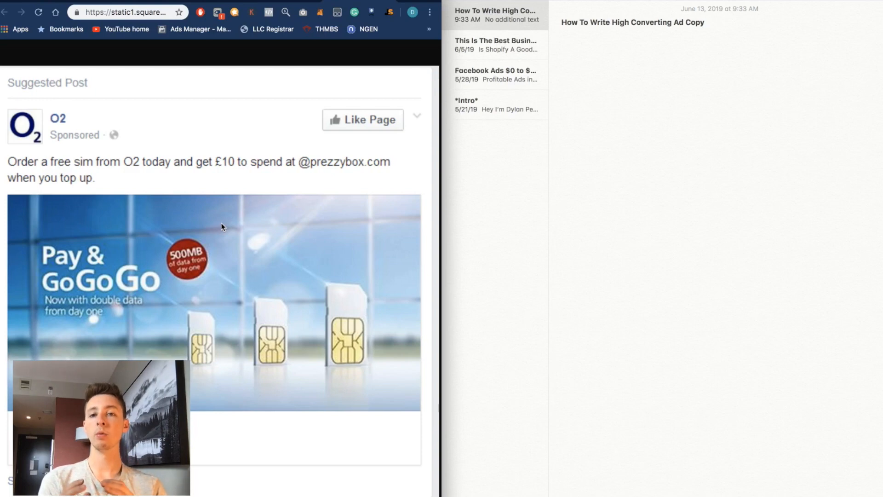
{"action": "scroll", "coordinate": [221, 226], "scroll_direction": "down", "scroll_amount": 2}
{"action": "scroll", "coordinate": [222, 227], "scroll_direction": "up", "scroll_amount": 2}
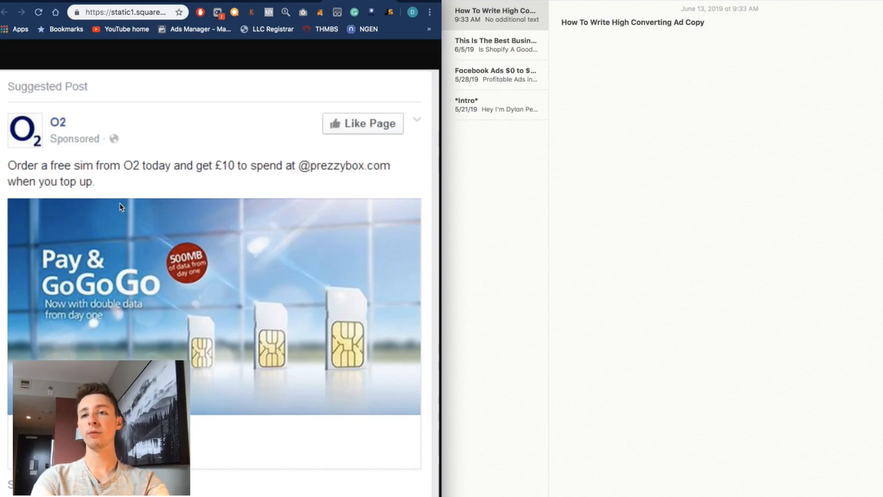
{"action": "scroll", "coordinate": [167, 282], "scroll_direction": "down", "scroll_amount": 1}
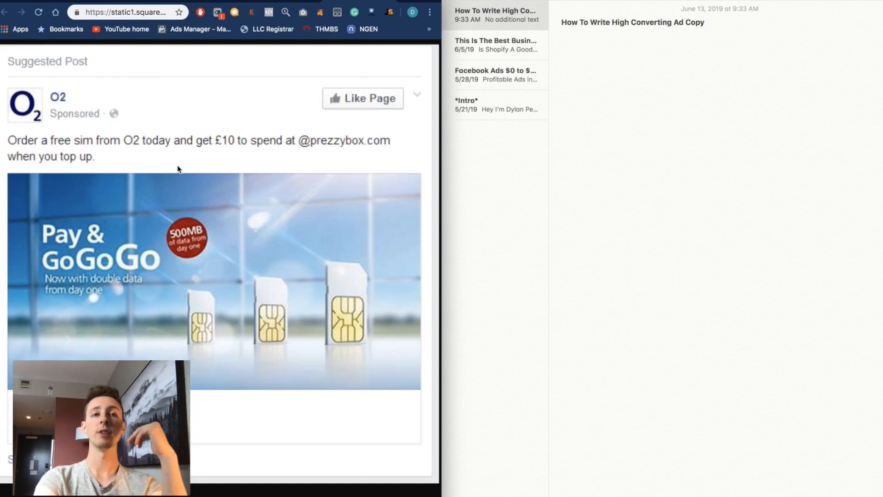
Add the line "HOOK" below the title of the "How To Write High Converting Ad Copy" note.
{"action": "left_click", "coordinate": [659, 97]}
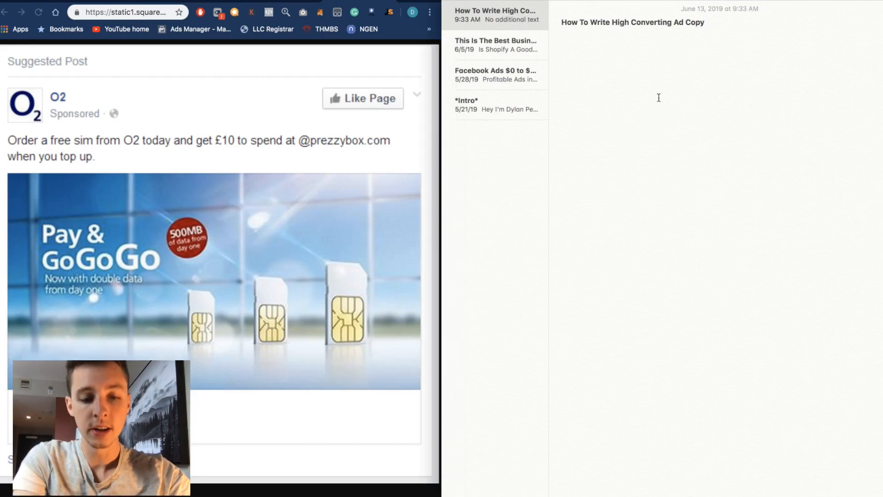
{"action": "key", "text": "Return"}
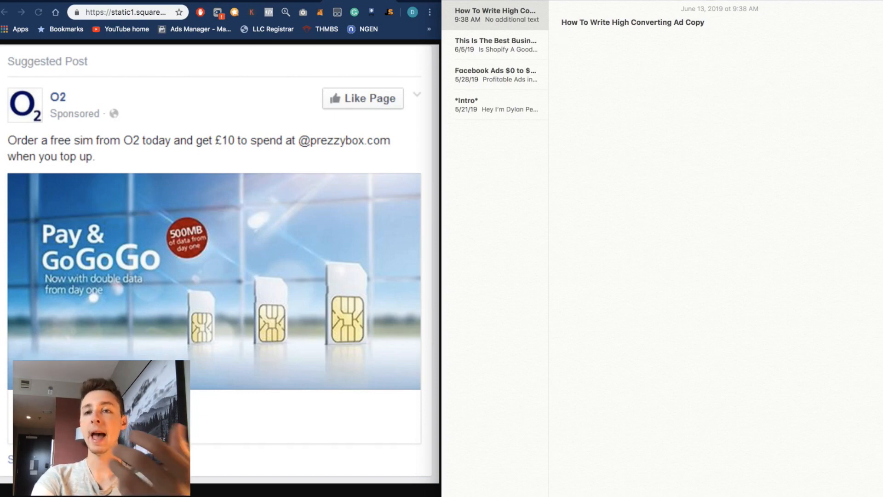
{"action": "type", "text": "HOOK"}
{"action": "key", "text": "Return"}
Apply the Heading style to all the text in the note.
{"action": "key", "text": "super+a"}
{"action": "type", "text": "I"}
{"action": "key", "text": "super+z"}
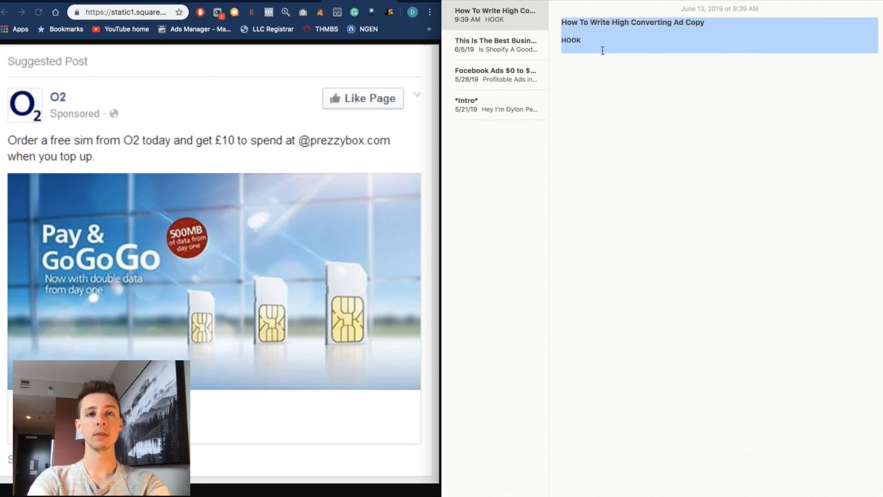
{"action": "left_click", "coordinate": [691, 4]}
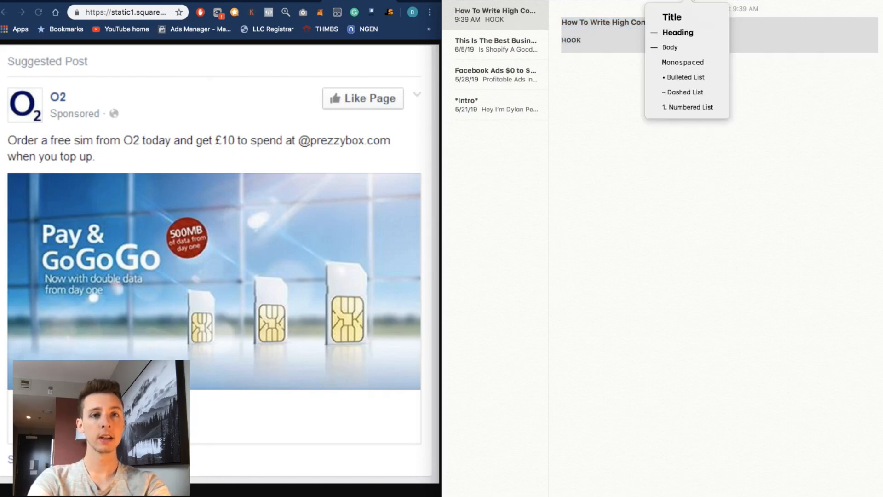
{"action": "left_click", "coordinate": [677, 32]}
{"action": "left_click", "coordinate": [691, 6]}
{"action": "left_click", "coordinate": [690, 7]}
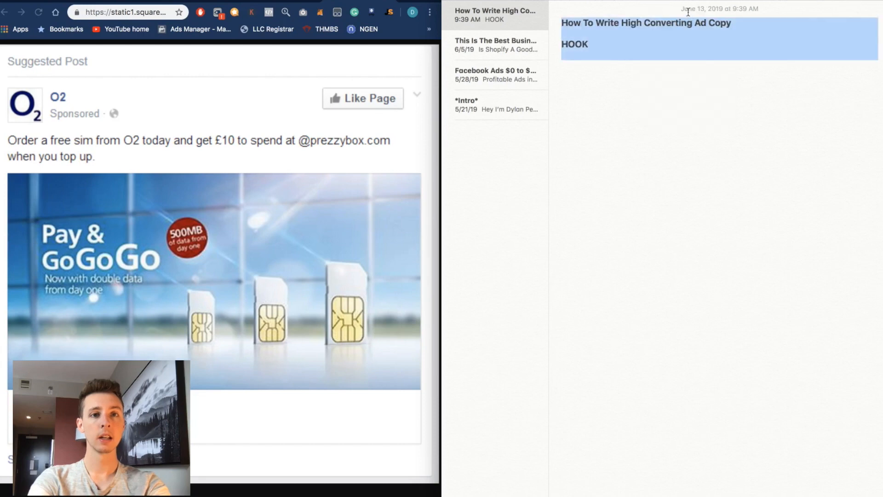
Start a dashed list under HOOK with the item "Grab users attention".
{"action": "left_click", "coordinate": [617, 69]}
{"action": "triple_click", "coordinate": [612, 44]}
{"action": "left_click", "coordinate": [612, 45]}
{"action": "key", "text": "Return"}
{"action": "type", "text": "-"}
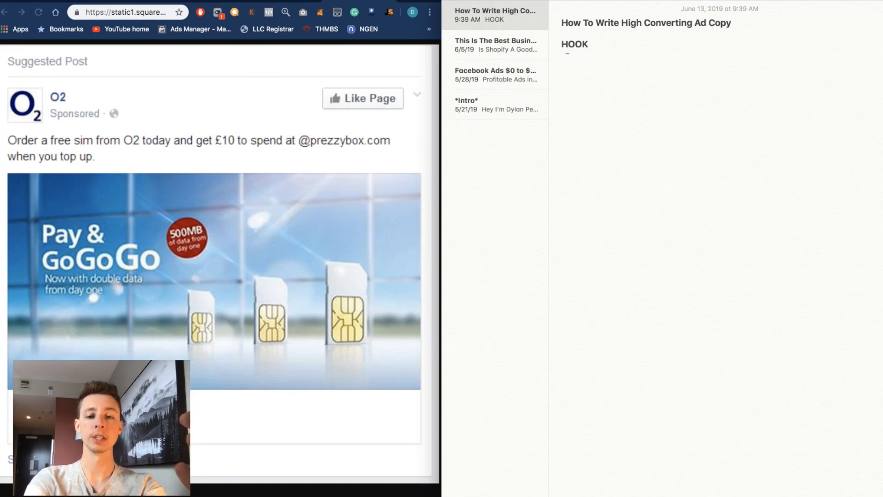
{"action": "type", "text": "Grab"}
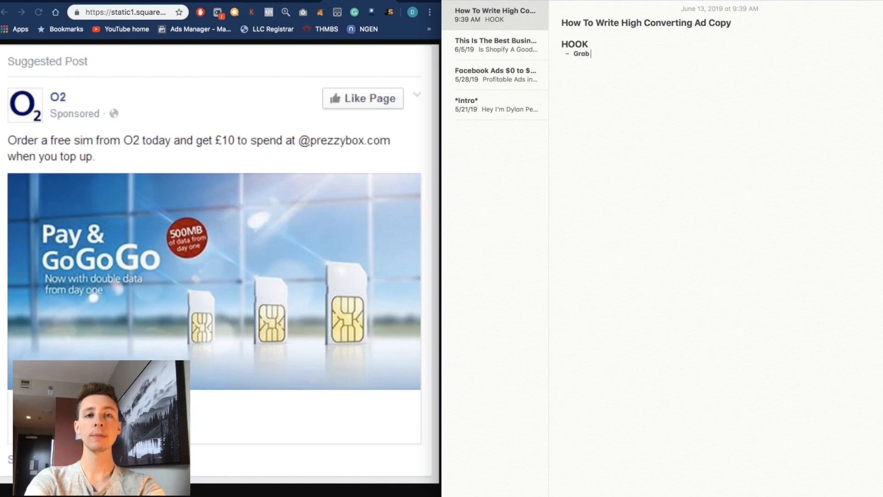
{"action": "type", "text": " users attention"}
{"action": "key", "text": "Return"}
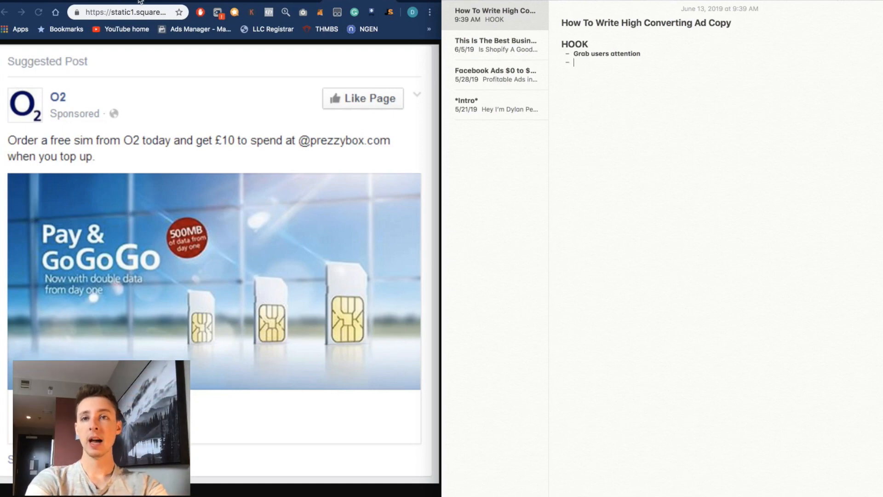
Add "Focus on users problem" as the second dashed item under HOOK.
{"action": "left_click", "coordinate": [643, 98]}
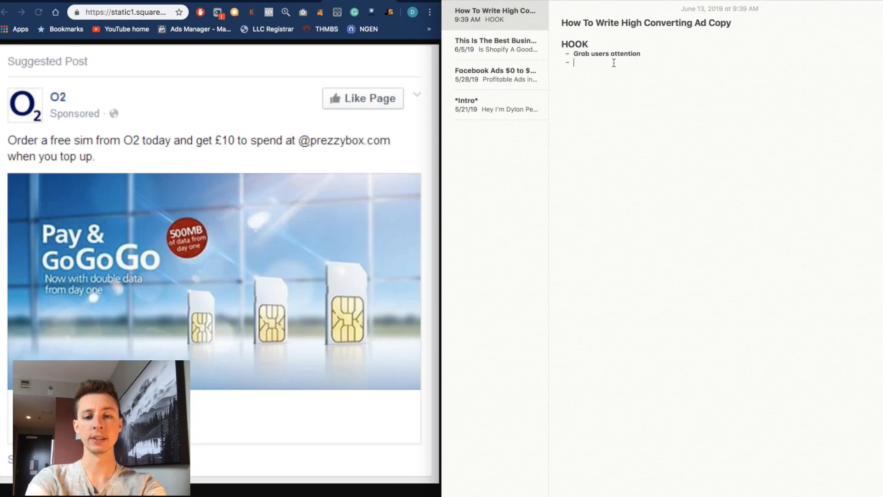
{"action": "type", "text": "Focus on uwse"}
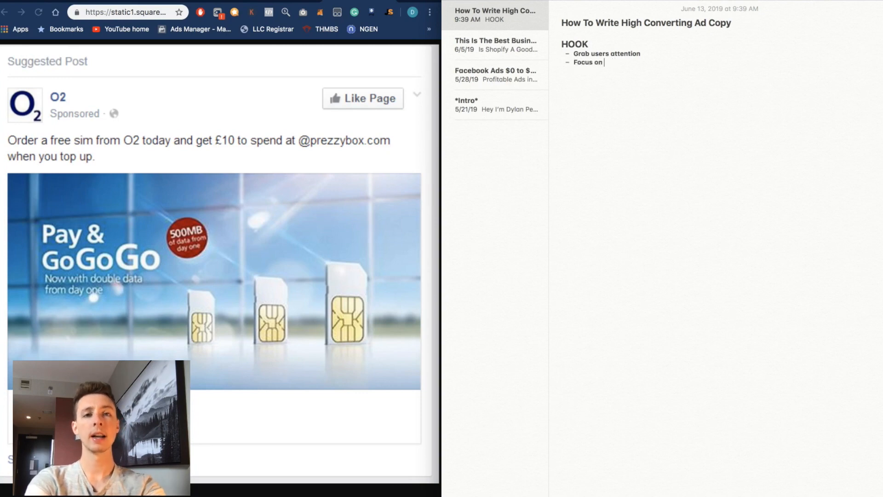
{"action": "key", "text": "BackSpace"}
{"action": "key", "text": "BackSpace"}
{"action": "key", "text": "BackSpace"}
{"action": "type", "text": "sers problem"}
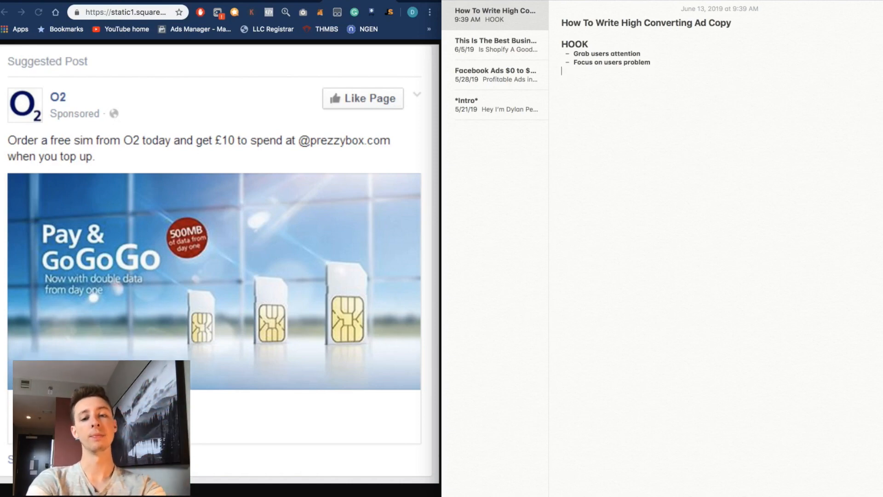
Paste a copy of the HOOK heading below its dashed list.
{"action": "triple_click", "coordinate": [611, 43]}
{"action": "key", "text": "super+c"}
{"action": "left_click", "coordinate": [590, 76]}
{"action": "key", "text": "super+v"}
Replace the text of the copied HOOK heading with "BENEFIT/SOLUTION".
{"action": "double_click", "coordinate": [571, 81]}
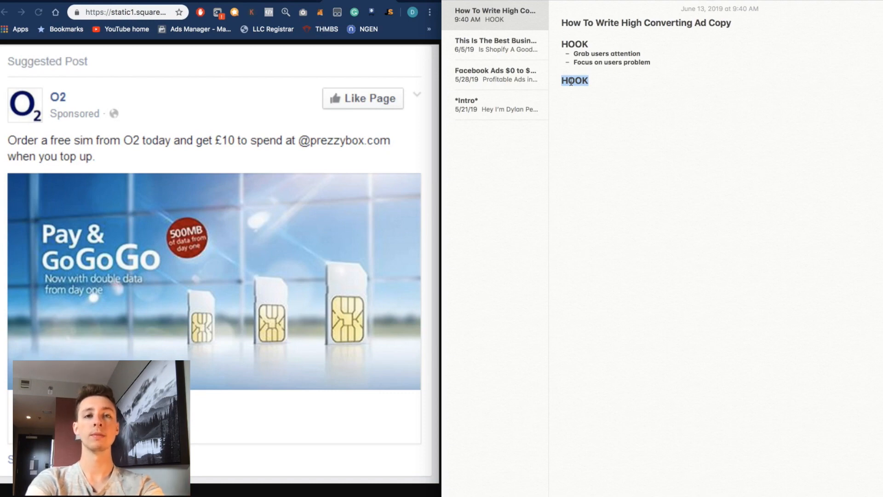
{"action": "type", "text": "BENI"}
{"action": "key", "text": "BackSpace"}
{"action": "key", "text": "BackSpace"}
{"action": "key", "text": "BackSpace"}
{"action": "type", "text": "ENIF"}
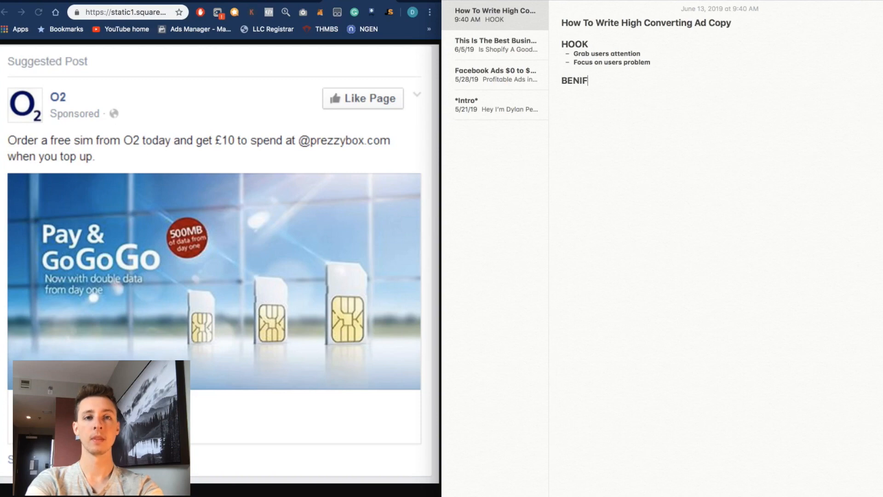
{"action": "type", "text": "IT/SOLUTION"}
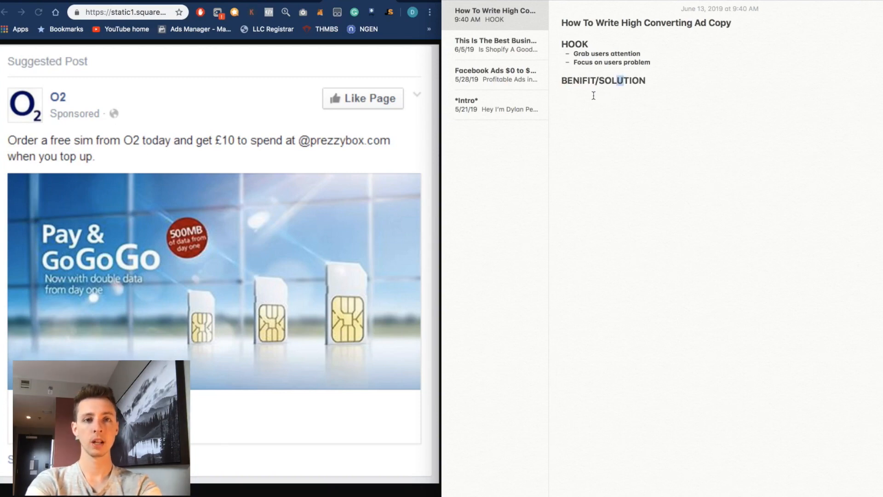
{"action": "left_click", "coordinate": [583, 81]}
{"action": "key", "text": "BackSpace"}
{"action": "type", "text": "E"}
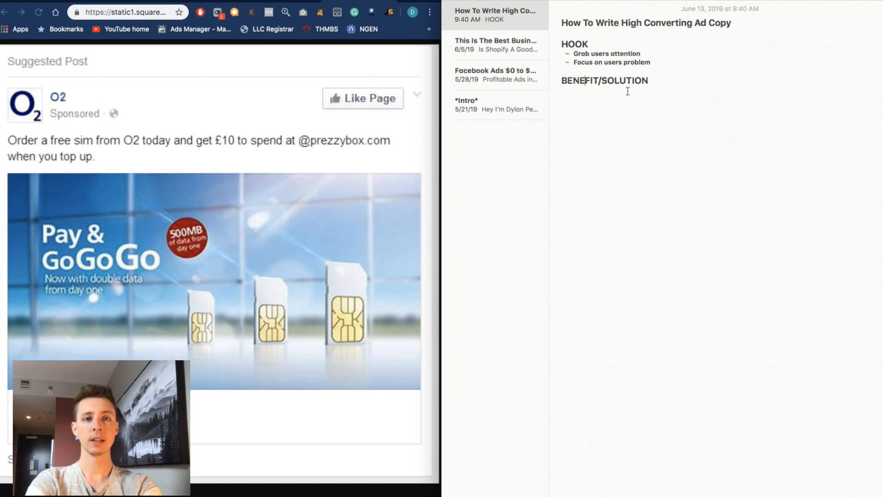
Add the dashed item "What will your product/service bring the user" under BENEFIT/SOLUTION.
{"action": "left_click", "coordinate": [667, 98]}
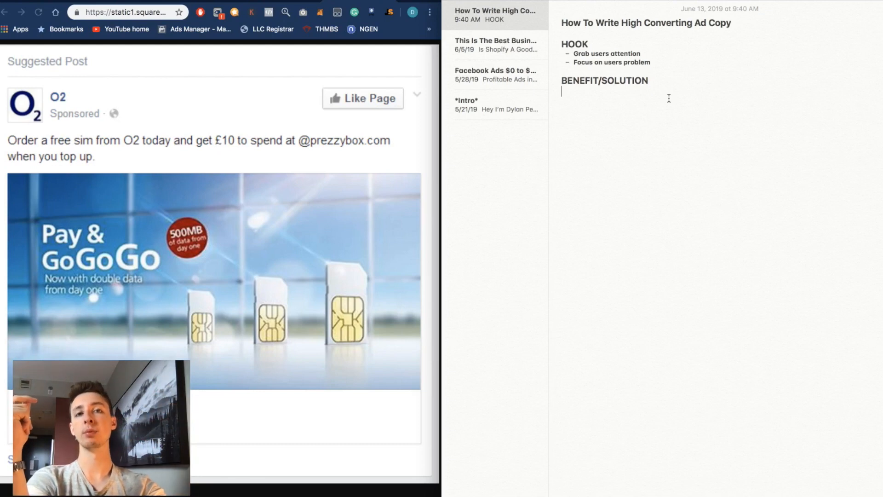
{"action": "type", "text": "- Waht"}
{"action": "key", "text": "BackSpace"}
{"action": "key", "text": "BackSpace"}
{"action": "key", "text": "BackSpace"}
{"action": "key", "text": "BackSpace"}
{"action": "type", "text": "hat will your produ"}
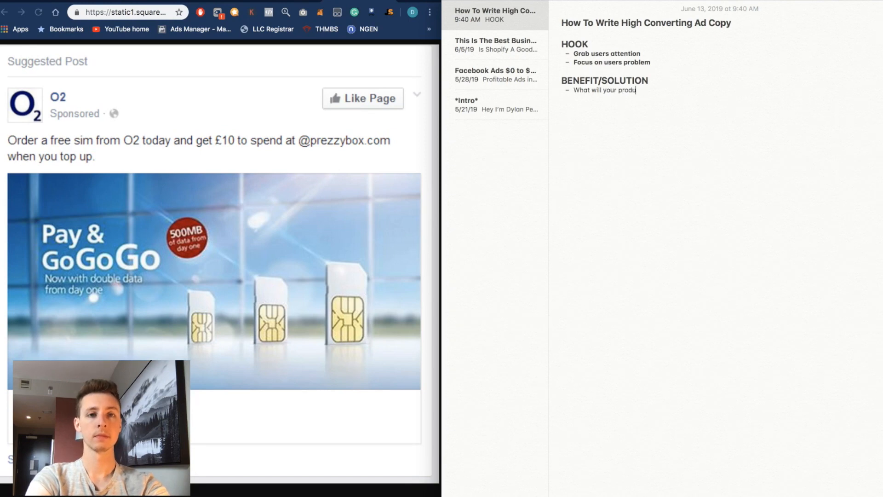
{"action": "type", "text": "ct/"}
{"action": "type", "text": "servcie"}
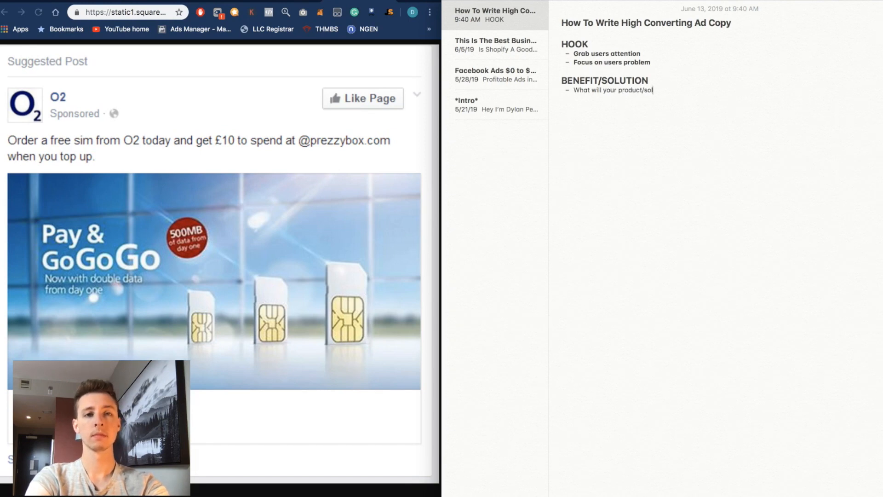
{"action": "key", "text": "BackSpace"}
{"action": "key", "text": "BackSpace"}
{"action": "key", "text": "BackSpace"}
{"action": "type", "text": "ie"}
{"action": "key", "text": "BackSpace"}
{"action": "key", "text": "BackSpace"}
{"action": "key", "text": "BackSpace"}
{"action": "type", "text": "ice"}
{"action": "key", "text": "BackSpace"}
{"action": "key", "text": "BackSpace"}
{"action": "key", "text": "BackSpace"}
{"action": "key", "text": "BackSpace"}
{"action": "key", "text": "BackSpace"}
{"action": "type", "text": "ice bring the user"}
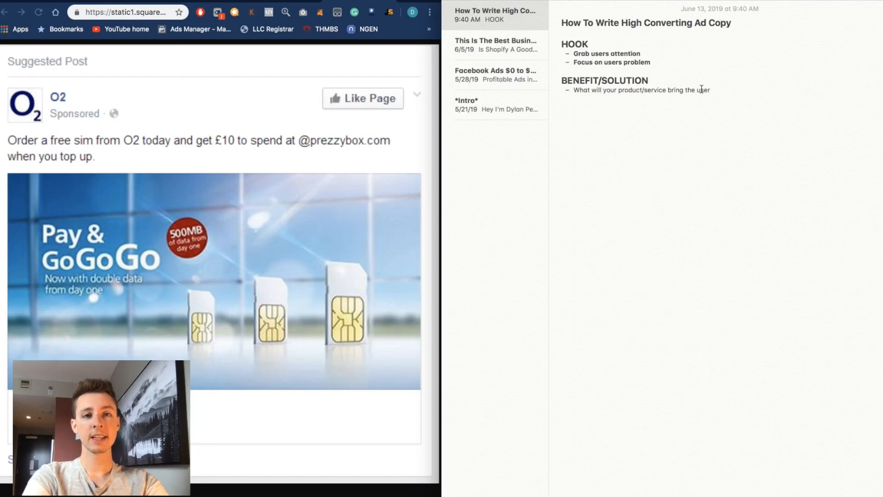
Copy the BENEFIT/SOLUTION heading below its list item and change the copy's text to "OFFER".
{"action": "left_click_drag", "start_coordinate": [652, 77], "coordinate": [521, 79]}
{"action": "key", "text": "super+c"}
{"action": "left_click", "coordinate": [582, 101]}
{"action": "key", "text": "super+v"}
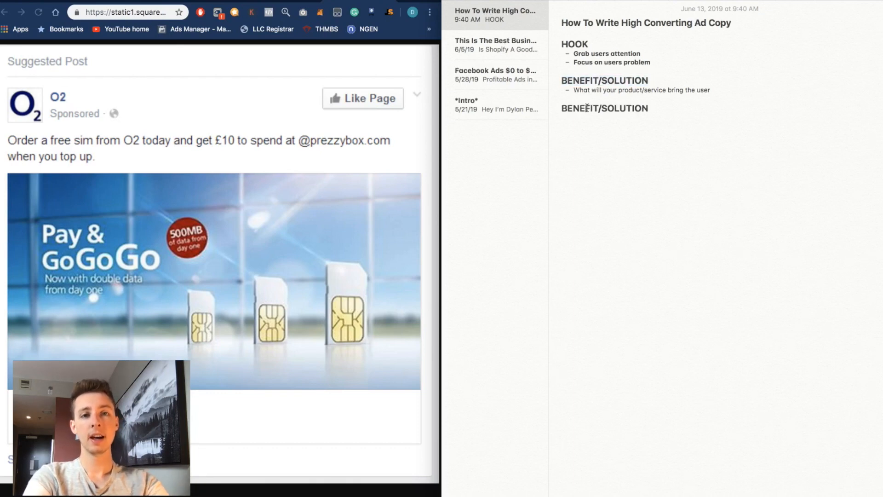
{"action": "left_click_drag", "start_coordinate": [648, 108], "coordinate": [564, 107]}
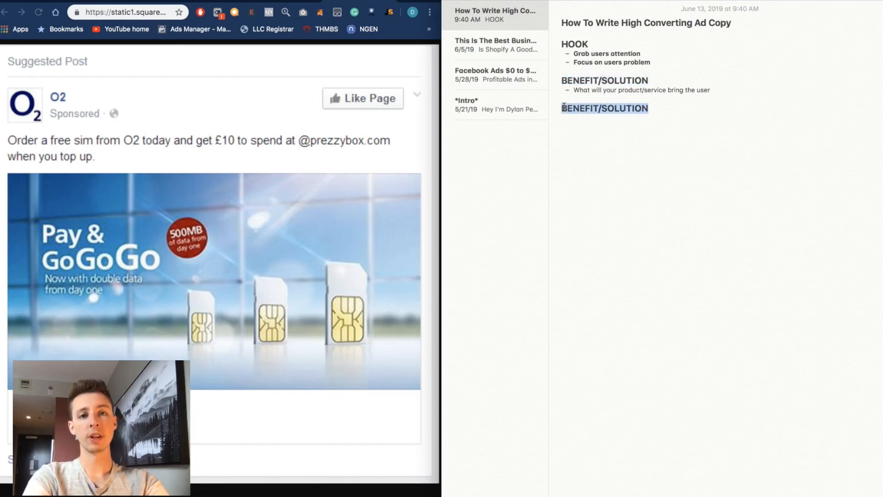
{"action": "type", "text": "OFFER"}
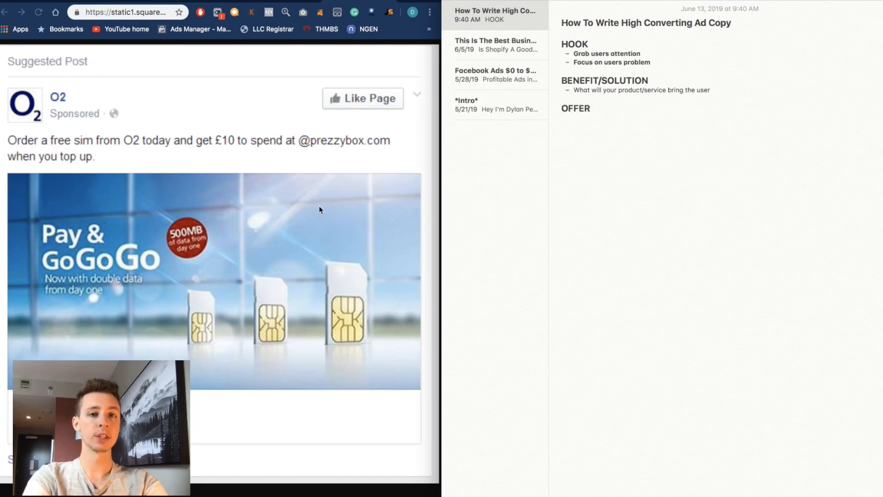
Add the dashed items "50% Off" and "Free Shipping" under the OFFER heading.
{"action": "type", "text": "- "}
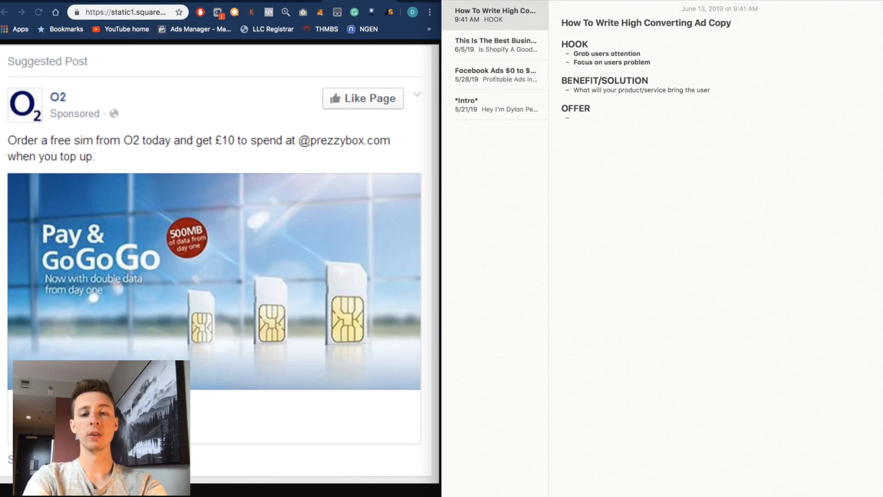
{"action": "type", "text": "50%"}
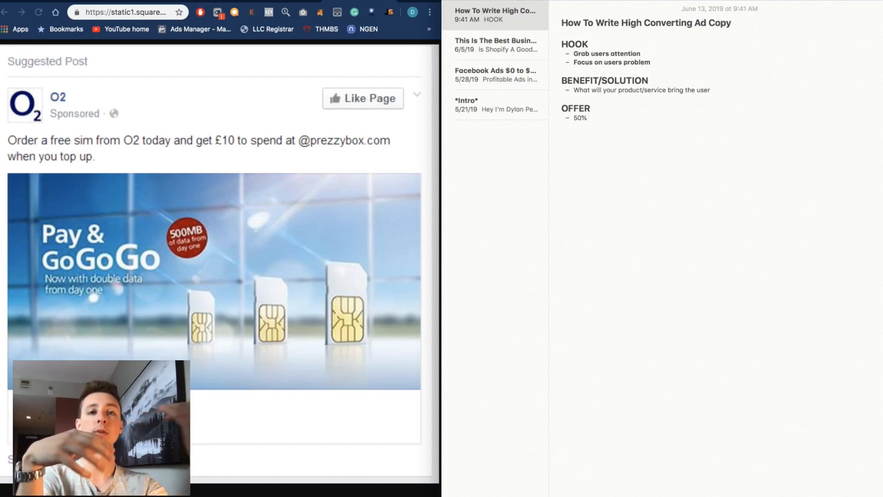
{"action": "type", "text": "Off "}
{"action": "type", "text": "Fre"}
{"action": "type", "text": "ing"}
{"action": "key", "text": "BackSpace"}
{"action": "key", "text": "BackSpace"}
{"action": "key", "text": "BackSpace"}
{"action": "key", "text": "BackSpace"}
{"action": "key", "text": "BackSpace"}
{"action": "key", "text": "BackSpace"}
{"action": "type", "text": "hipipng"}
{"action": "key", "text": "BackSpace"}
{"action": "key", "text": "BackSpace"}
{"action": "key", "text": "BackSpace"}
{"action": "key", "text": "BackSpace"}
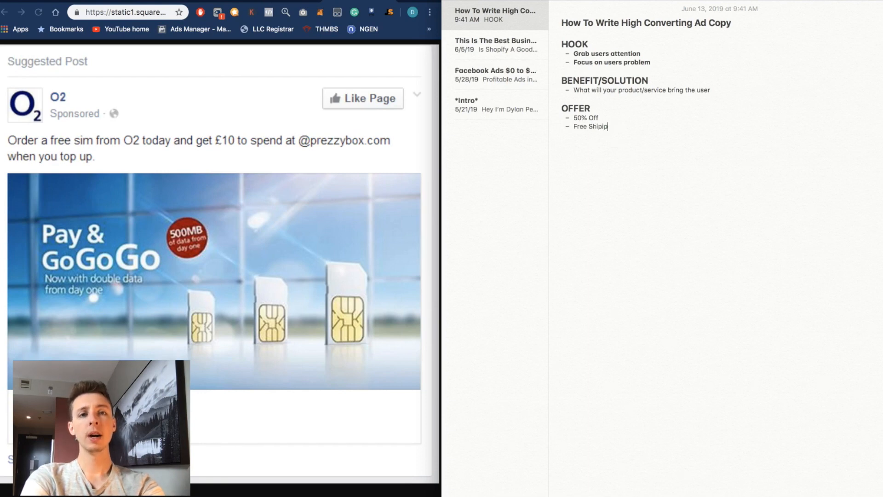
{"action": "type", "text": "ping"}
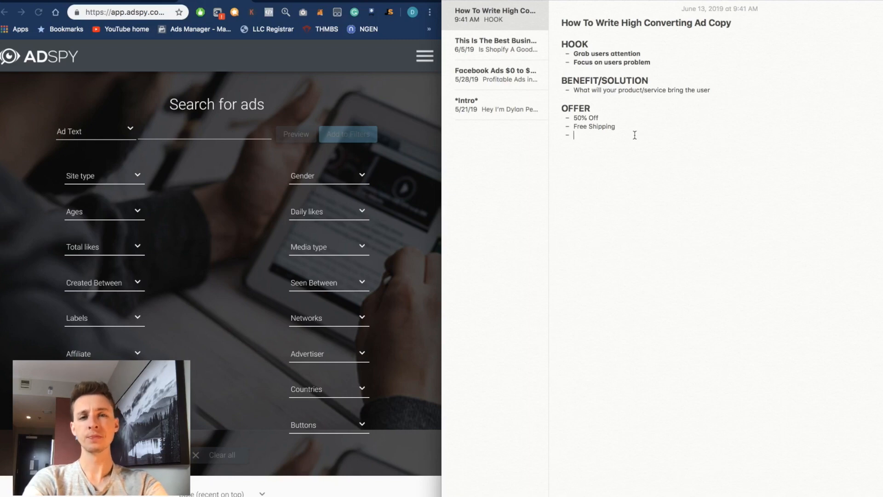
{"action": "left_click_drag", "start_coordinate": [619, 126], "coordinate": [574, 120]}
{"action": "left_click", "coordinate": [579, 127]}
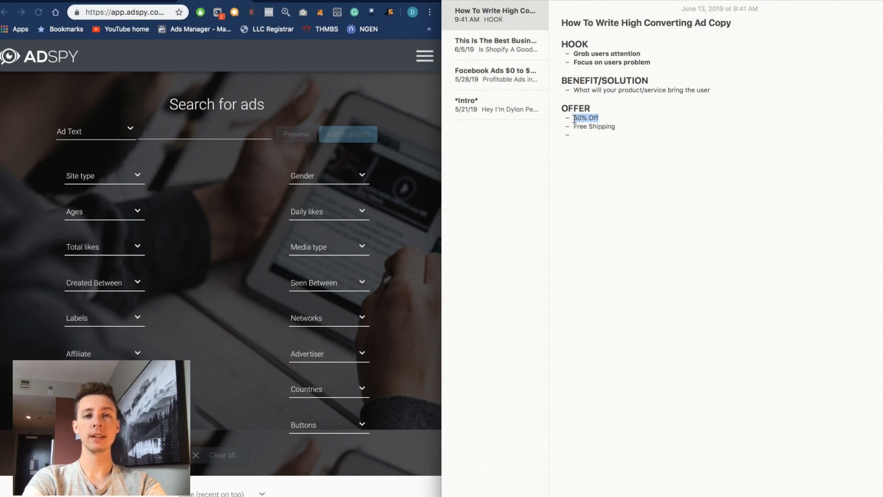
{"action": "left_click", "coordinate": [584, 139]}
{"action": "left_click", "coordinate": [592, 134]}
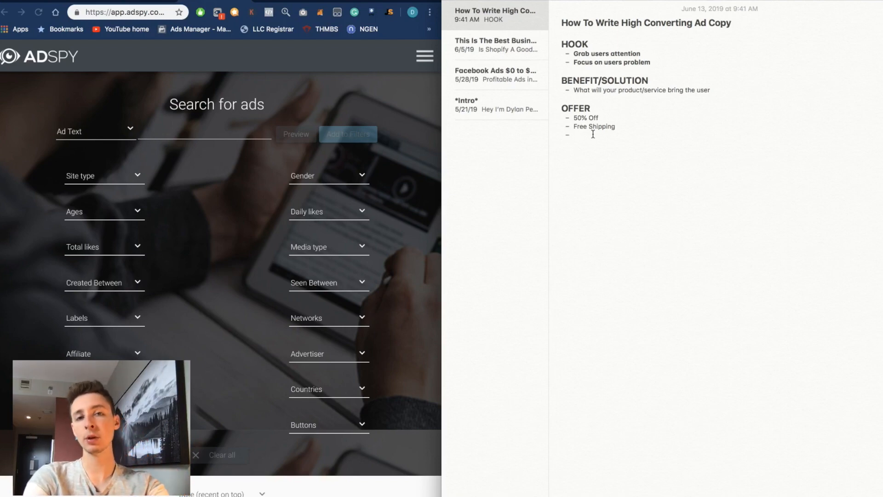
{"action": "left_click_drag", "start_coordinate": [631, 128], "coordinate": [574, 128]}
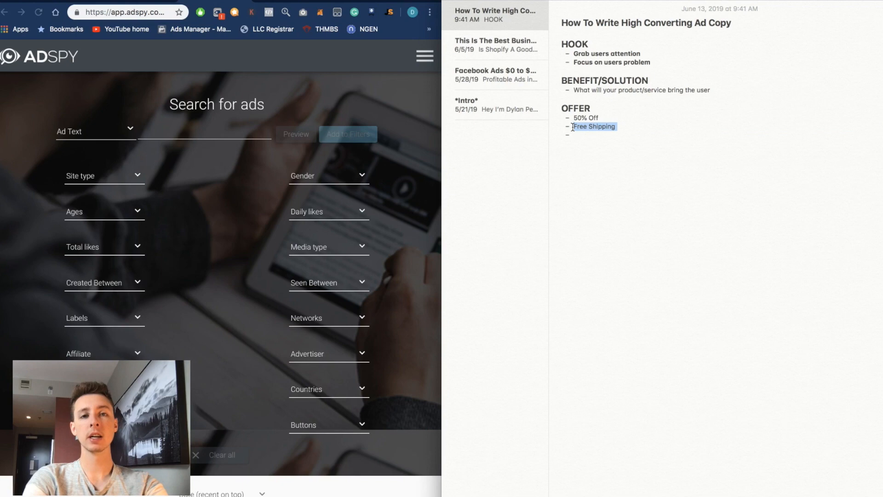
Add "3 Day Shipping Worldwide" as the third dashed item under OFFER and begin another item.
{"action": "left_click", "coordinate": [573, 135]}
{"action": "type", "text": "3 Da"}
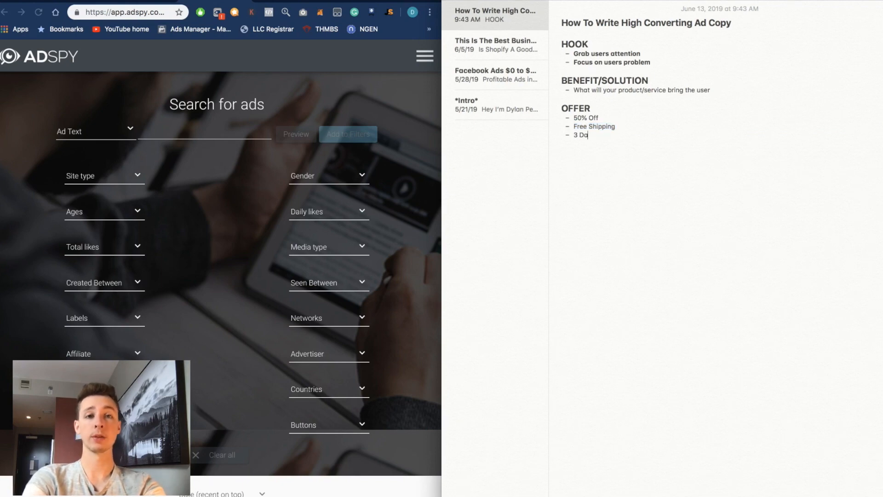
{"action": "type", "text": "y Shipping Worldwide"}
{"action": "key", "text": "Return"}
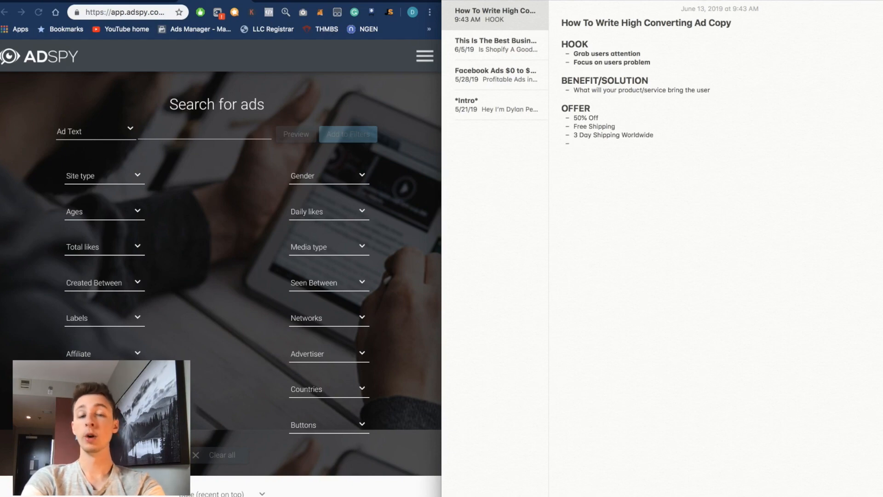
Add "90 Day Money Back Guarantee" as the last dashed item under OFFER and end the list.
{"action": "type", "text": "90 Day Money Back Guarentee"}
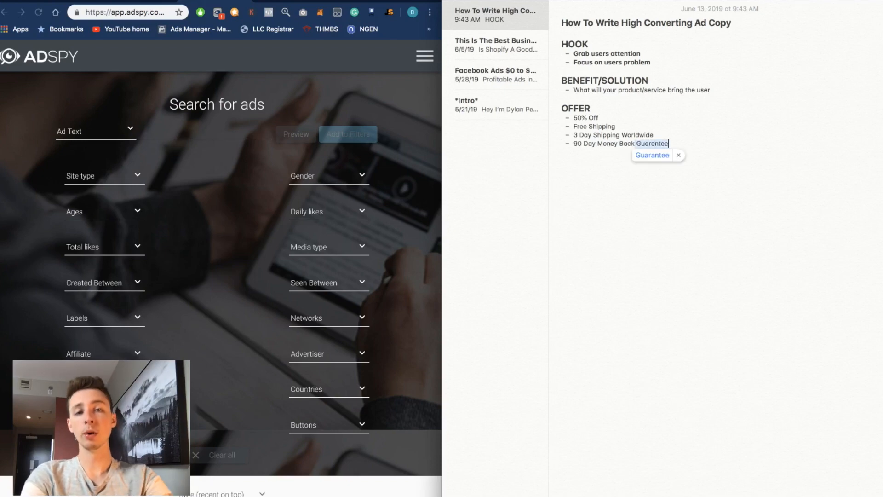
{"action": "key", "text": "Return"}
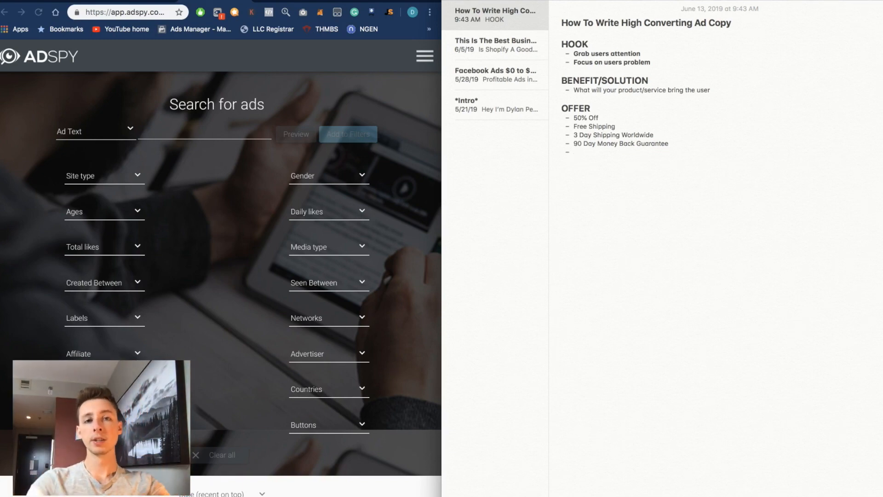
{"action": "key", "text": "BackSpace"}
{"action": "key", "text": "BackSpace"}
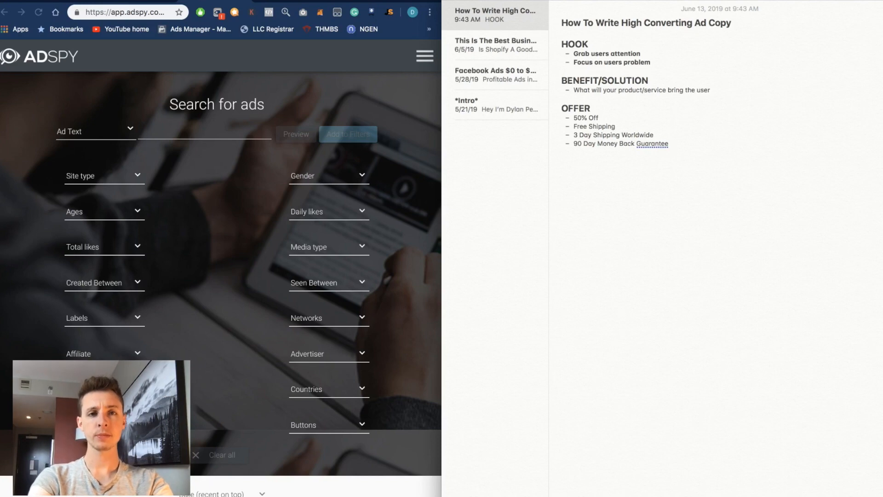
Copy the OFFER heading below its list and change the copy's text to "Call To Action".
{"action": "double_click", "coordinate": [579, 106]}
{"action": "key", "text": "cmd+c"}
{"action": "left_click", "coordinate": [607, 183]}
{"action": "key", "text": "Return"}
{"action": "key", "text": "Return"}
{"action": "key", "text": "cmd+v"}
{"action": "left_click_drag", "start_coordinate": [591, 163], "coordinate": [561, 164]}
{"action": "type", "text": "Call To Action"}
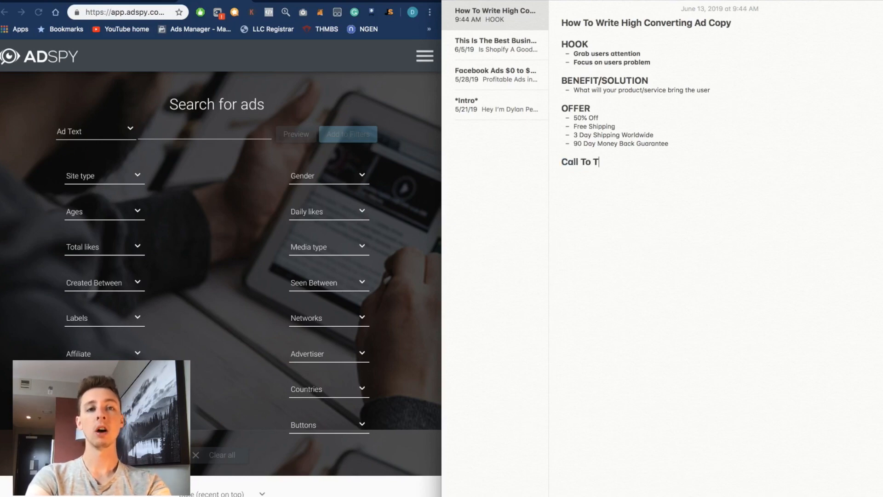
Add the dashed item "What action you want the user to take after seeing your ad" under Call To Action and begin another item.
{"action": "key", "text": "Return"}
{"action": "type", "text": "- "}
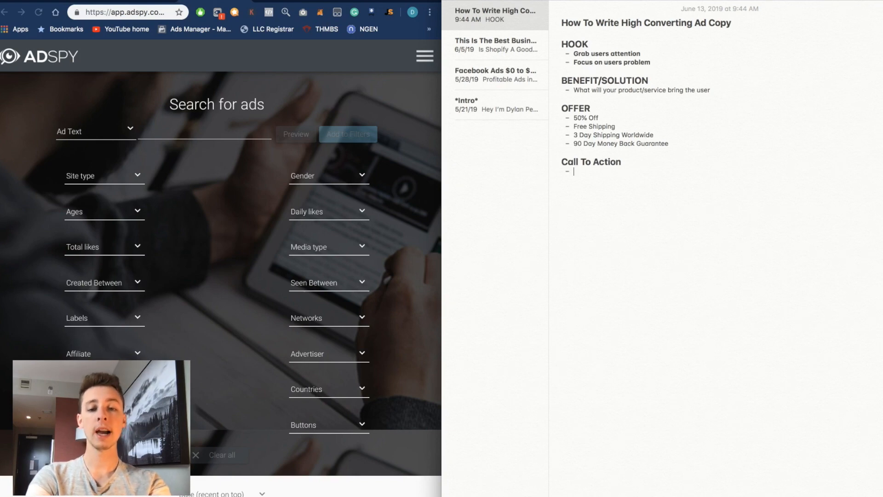
{"action": "type", "text": "What you"}
{"action": "key", "text": "BackSpace"}
{"action": "key", "text": "BackSpace"}
{"action": "type", "text": "ac"}
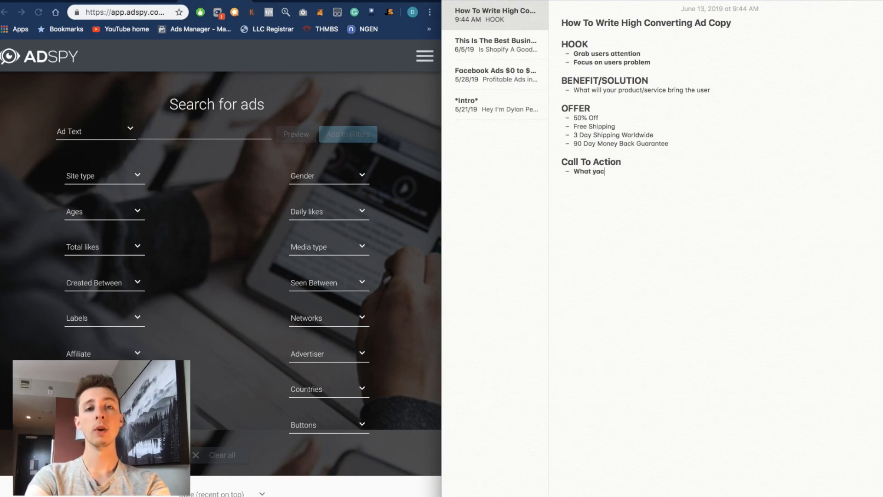
{"action": "key", "text": "BackSpace"}
{"action": "key", "text": "BackSpace"}
{"action": "key", "text": "BackSpace"}
{"action": "type", "text": "action you want the user to take after seeing "}
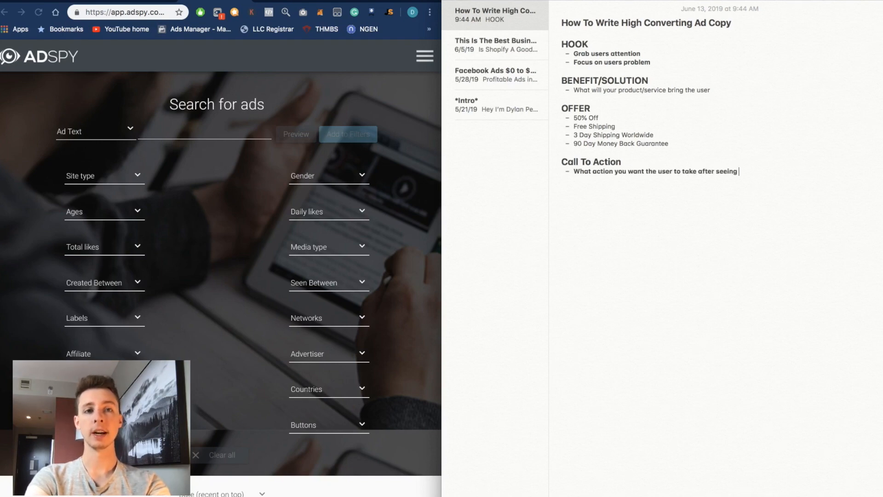
{"action": "type", "text": "your aSho"}
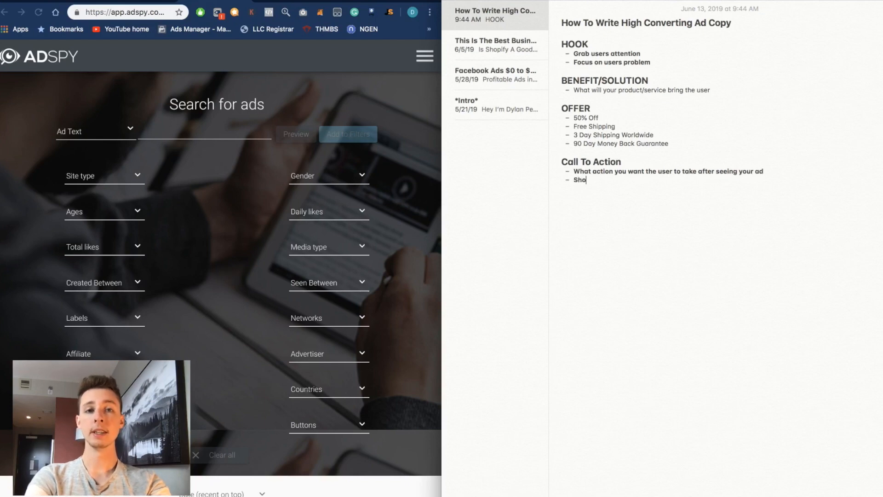
Complete the second dashed item under Call To Action as "Shop Now? Provide Email?".
{"action": "type", "text": "p Now?"}
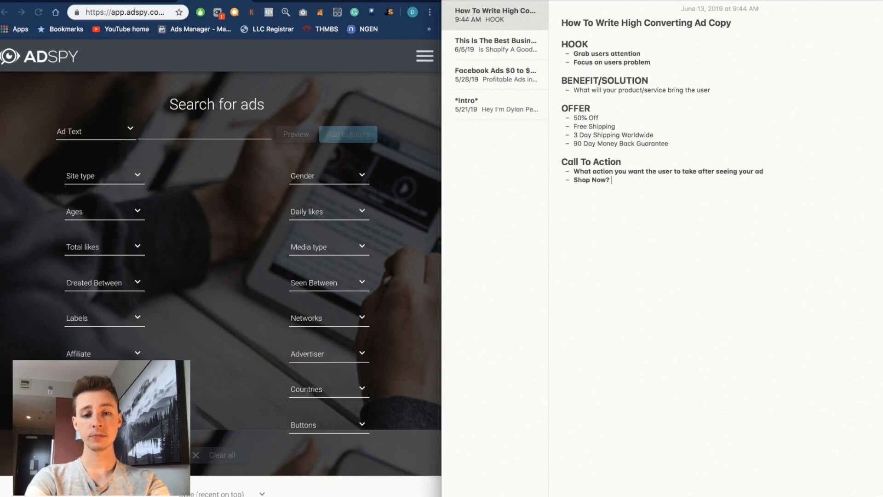
{"action": "type", "text": " G"}
{"action": "key", "text": "BackSpace"}
{"action": "type", "text": "Provide e"}
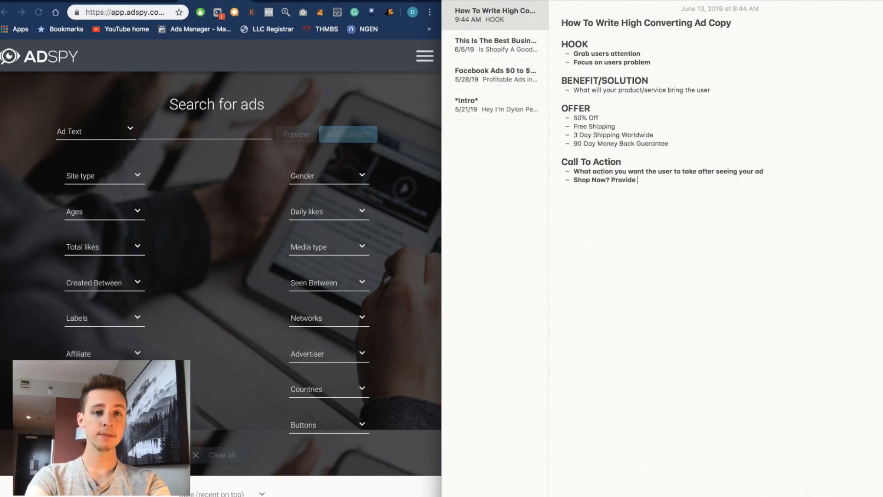
{"action": "key", "text": "BackSpace"}
{"action": "type", "text": "Email?"}
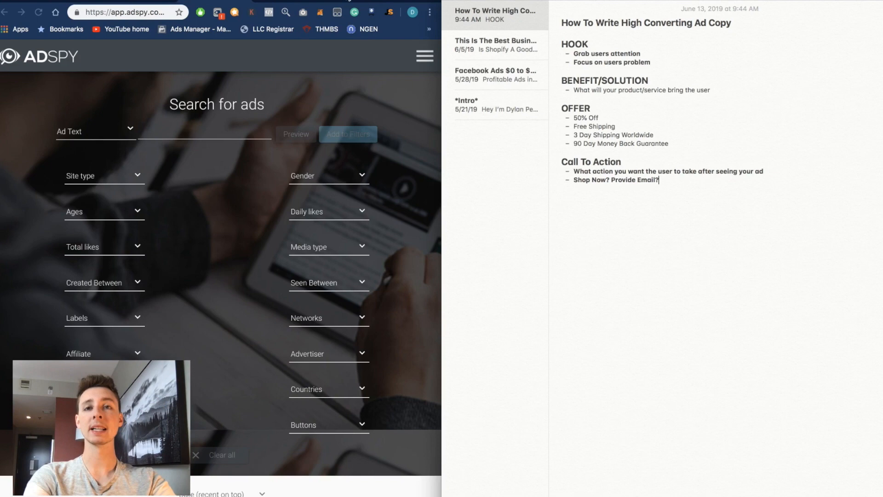
Bring up the O2 example ad and compare it with the note's HOOK, BENEFIT/SOLUTION, OFFER and Call To Action headings.
{"action": "left_click", "coordinate": [348, 1]}
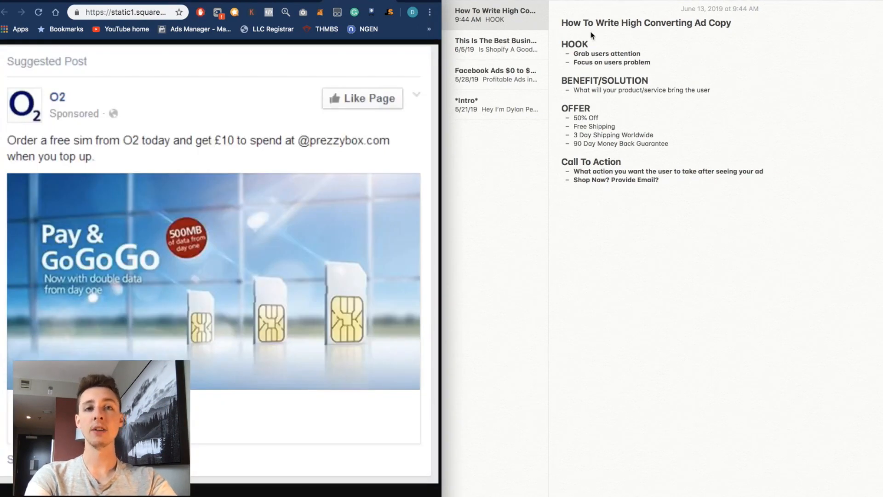
{"action": "triple_click", "coordinate": [589, 45]}
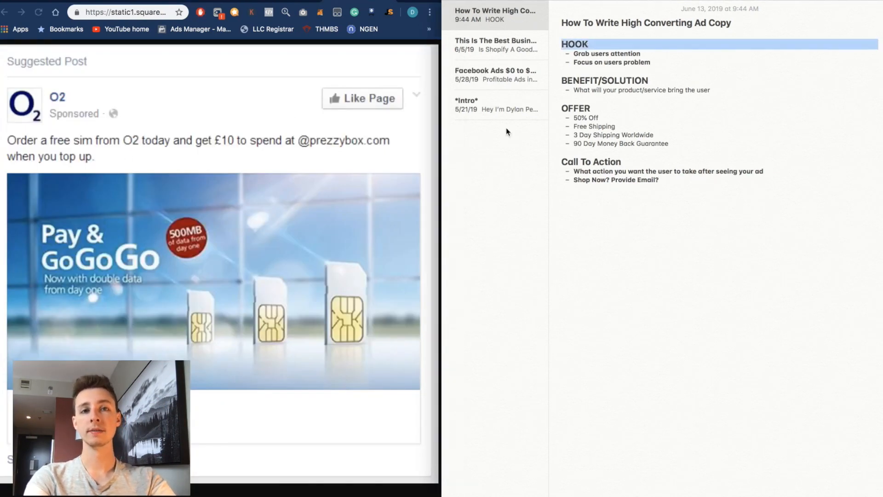
{"action": "triple_click", "coordinate": [593, 81]}
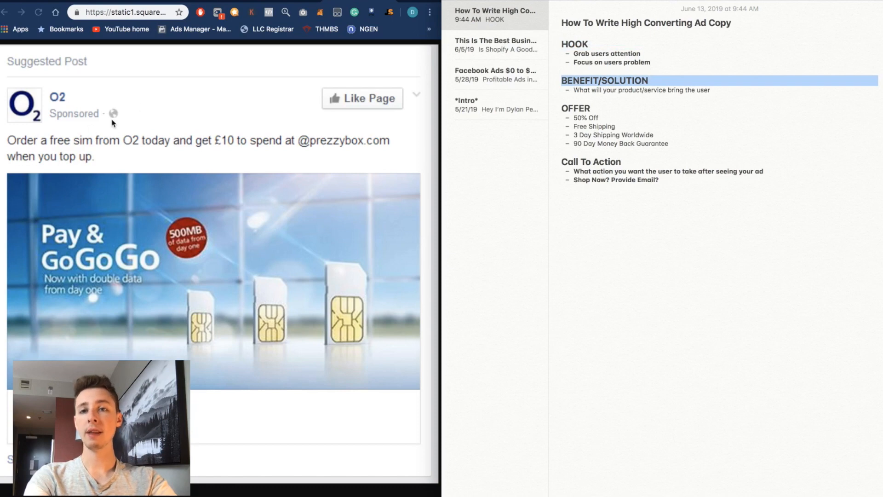
{"action": "left_click", "coordinate": [588, 147]}
{"action": "triple_click", "coordinate": [574, 107]}
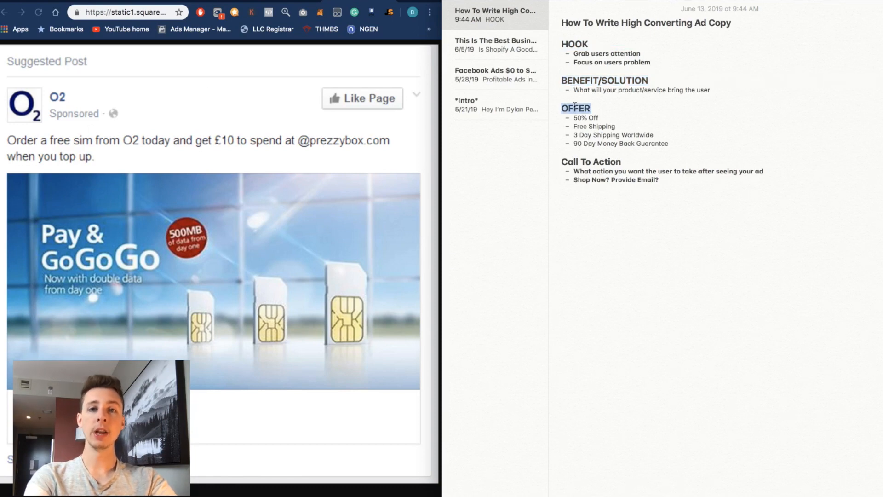
{"action": "double_click", "coordinate": [582, 161]}
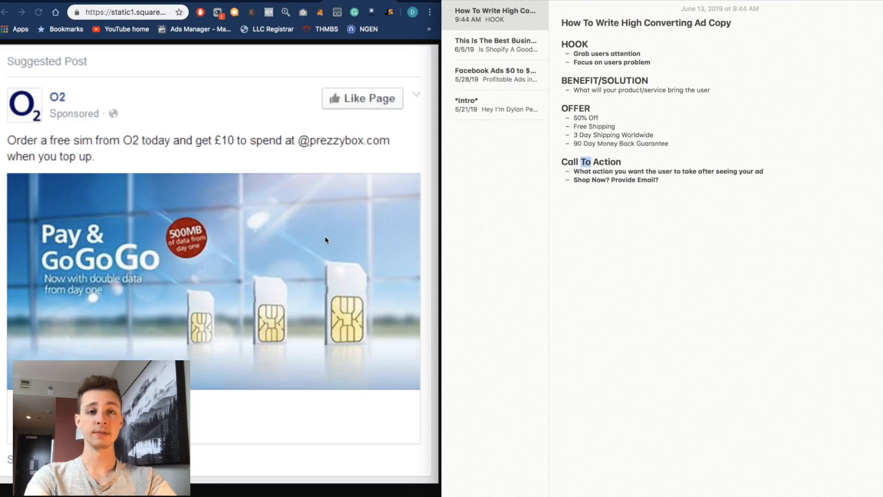
{"action": "left_click", "coordinate": [591, 102]}
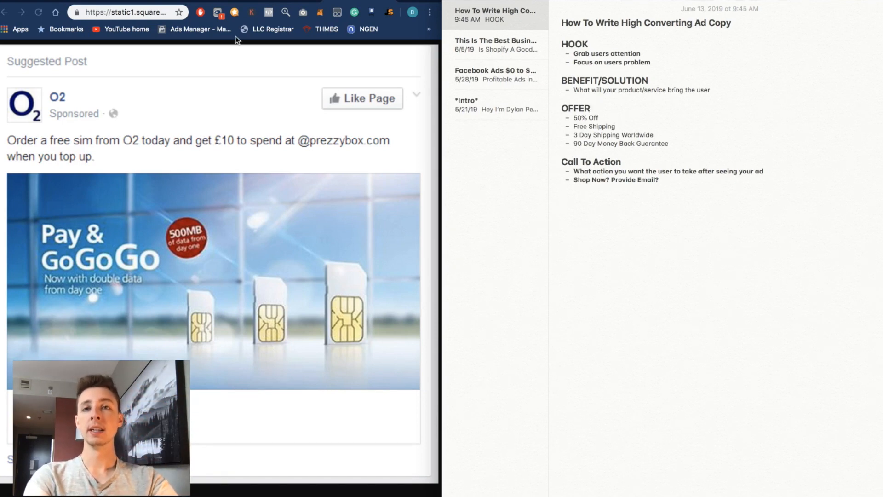
Show the Amazon page of the Marpac Rohm white noise machine and examine the product against the note's hook guidelines.
{"action": "left_click", "coordinate": [144, 2]}
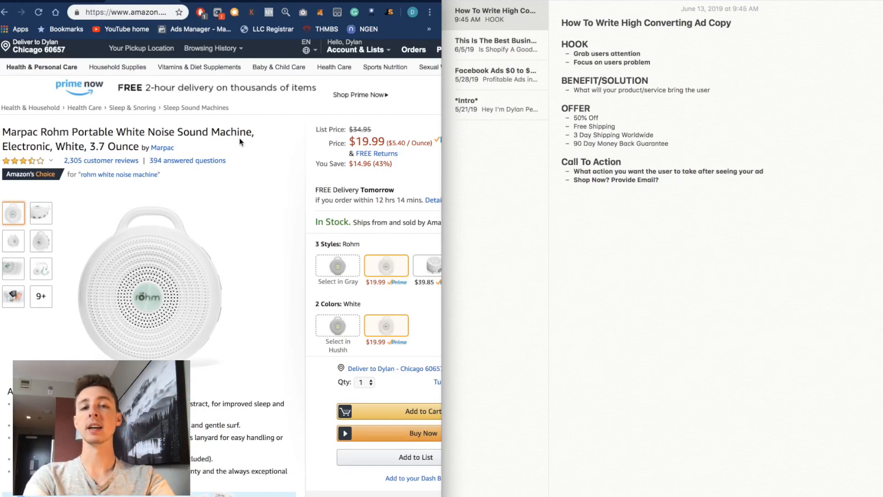
{"action": "left_click", "coordinate": [723, 332]}
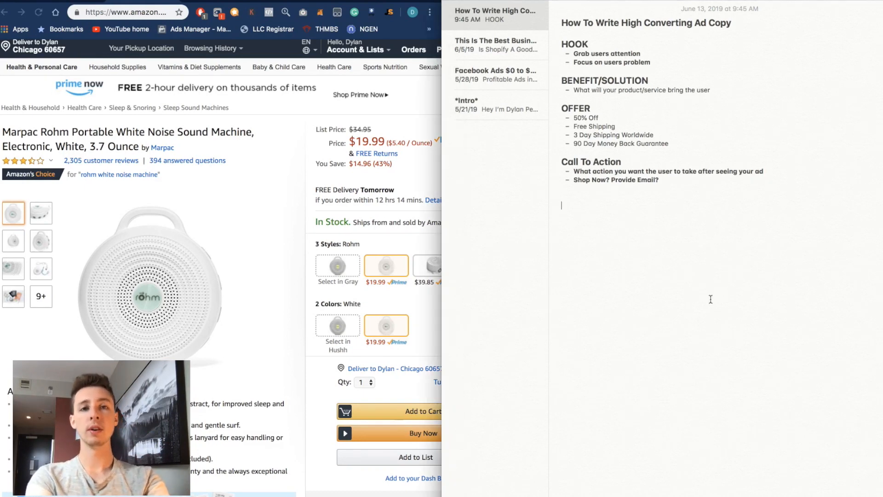
{"action": "scroll", "coordinate": [221, 338], "scroll_direction": "down", "scroll_amount": 2}
{"action": "left_click", "coordinate": [221, 338]}
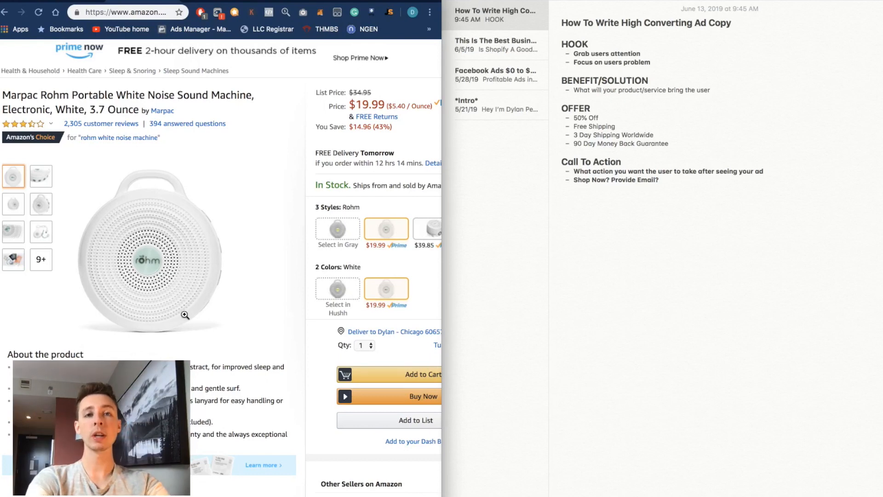
{"action": "left_click", "coordinate": [634, 61]}
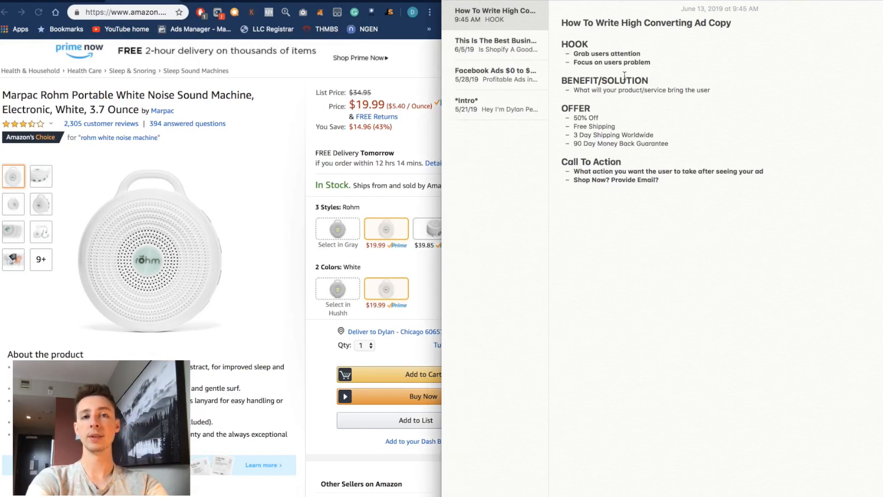
{"action": "triple_click", "coordinate": [623, 60]}
Add the line "Noise Sound Machine" below the Call To Action section and format it as a heading.
{"action": "left_click", "coordinate": [625, 307]}
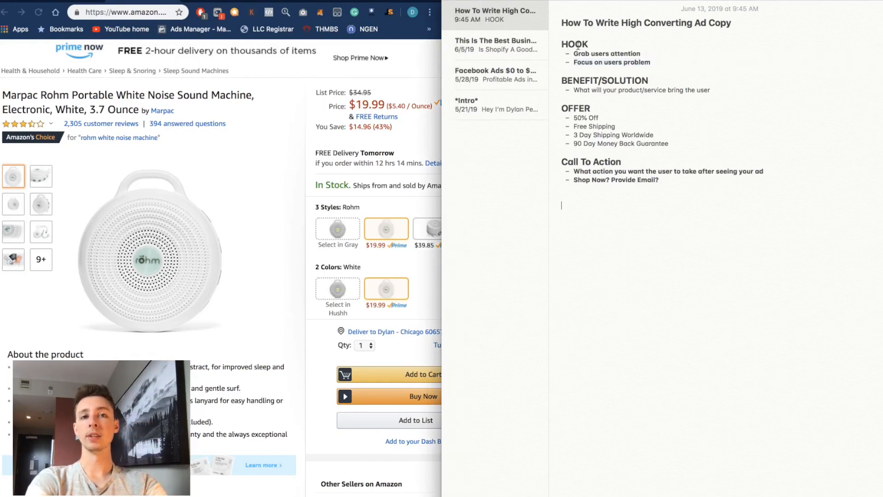
{"action": "type", "text": "Noise Sound Machine"}
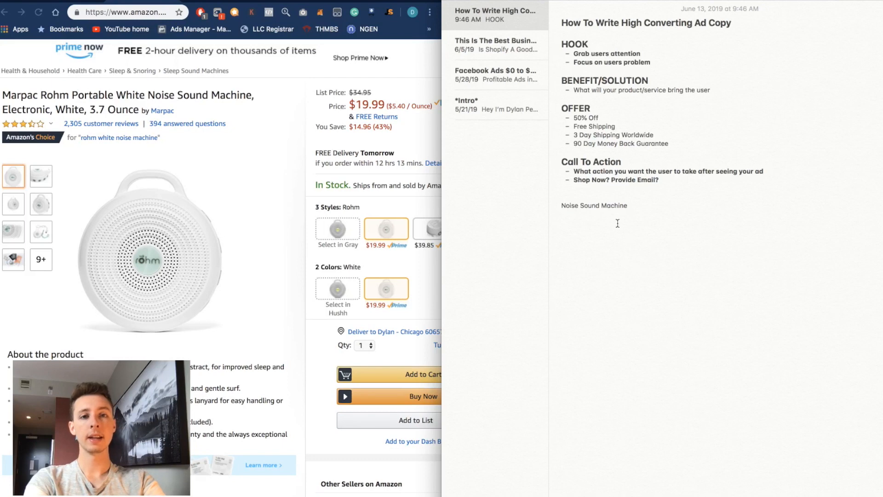
{"action": "triple_click", "coordinate": [607, 205]}
{"action": "left_click", "coordinate": [687, 0]}
{"action": "left_click", "coordinate": [688, 0]}
{"action": "left_click", "coordinate": [687, 0]}
{"action": "left_click", "coordinate": [677, 15]}
{"action": "left_click", "coordinate": [680, 254]}
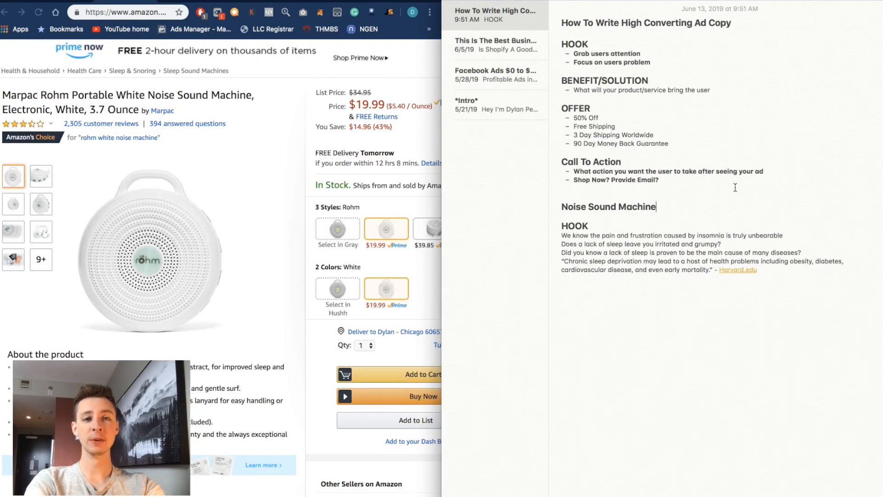
Review the Noise Sound Machine hook lines and check the quote's source on the "Consequences of Insufficient Sleep" page, including its web address.
{"action": "left_click_drag", "start_coordinate": [560, 235], "coordinate": [684, 235]}
{"action": "left_click", "coordinate": [682, 235]}
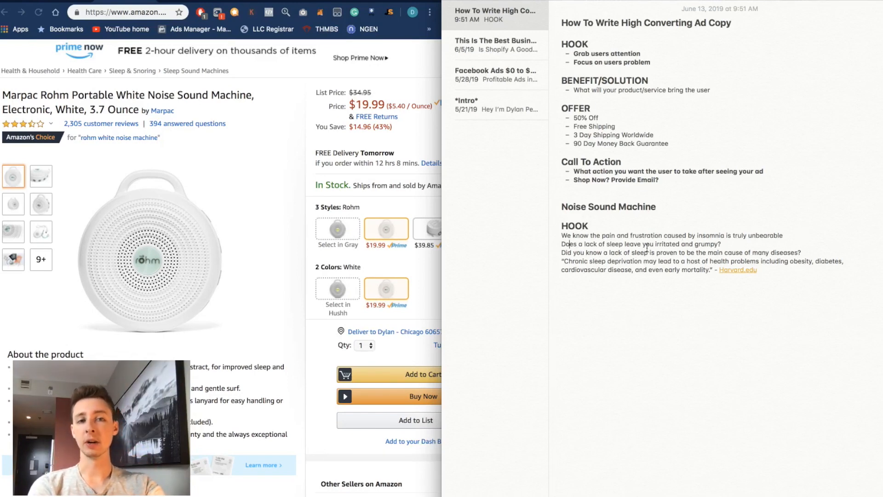
{"action": "left_click_drag", "start_coordinate": [562, 252], "coordinate": [814, 255]}
{"action": "left_click", "coordinate": [802, 252]}
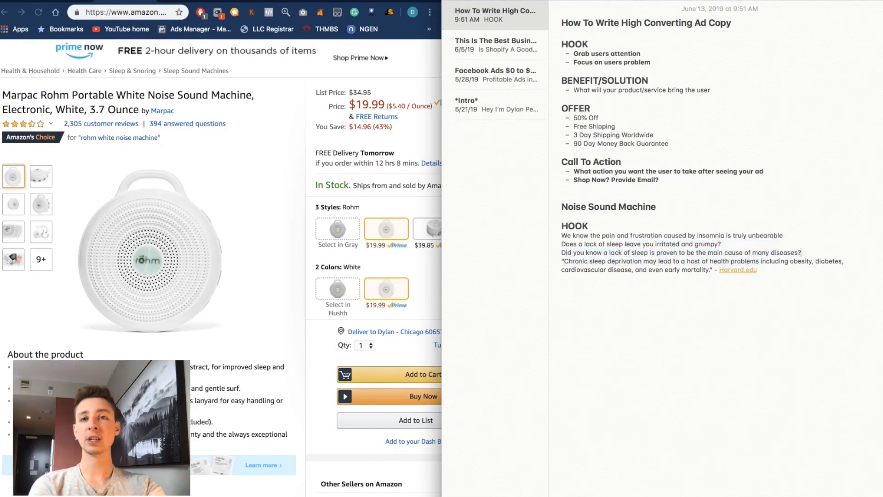
{"action": "left_click", "coordinate": [361, 1]}
{"action": "left_click", "coordinate": [172, 182]}
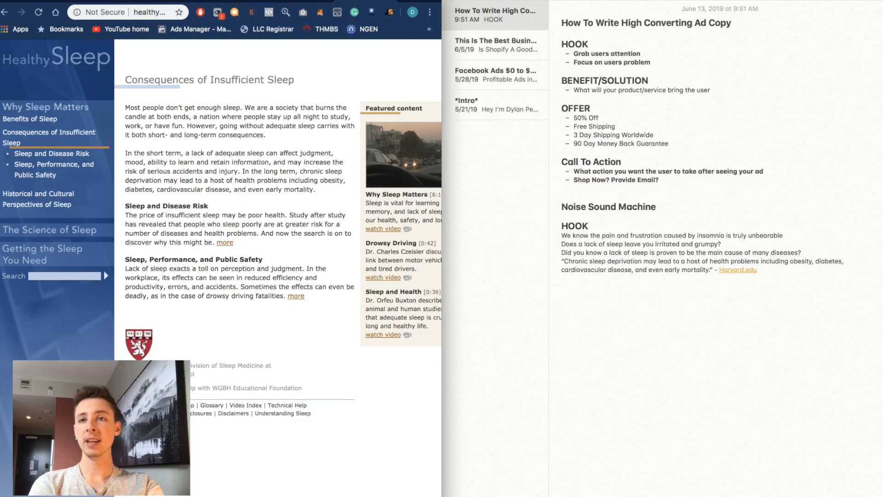
{"action": "left_click", "coordinate": [148, 13]}
{"action": "left_click", "coordinate": [148, 14]}
{"action": "left_click_drag", "start_coordinate": [151, 13], "coordinate": [171, 15]}
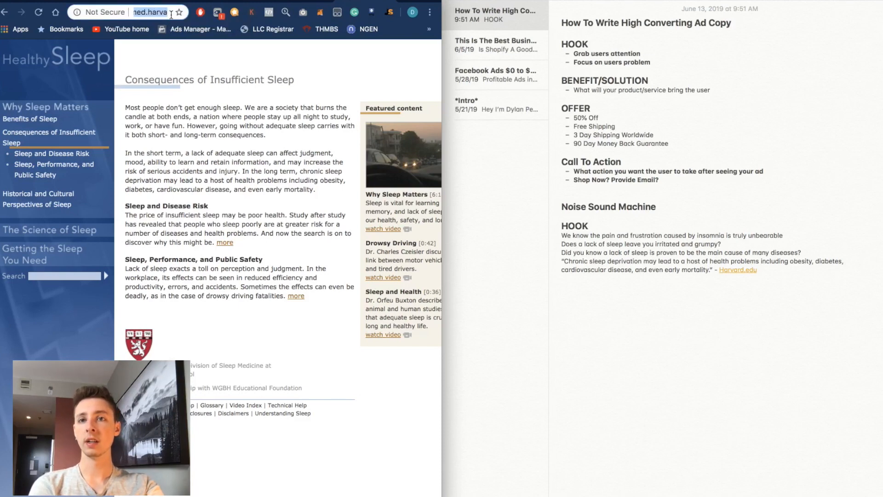
{"action": "left_click", "coordinate": [222, 150]}
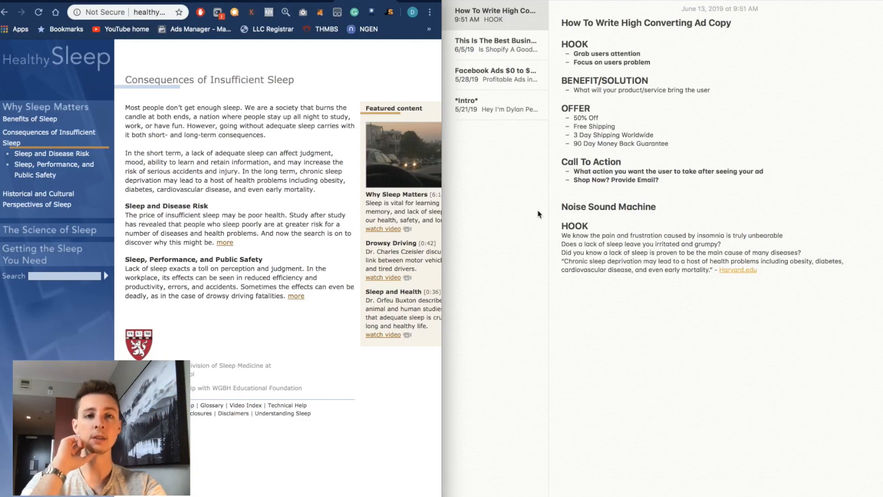
Make the chronic sleep deprivation quote and its Harvard.edu attribution bold in the Noise Sound Machine hook.
{"action": "left_click", "coordinate": [561, 261]}
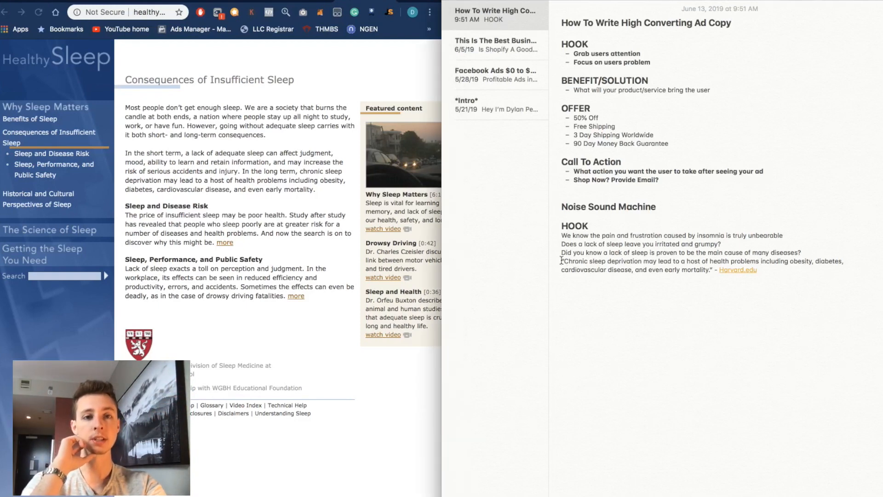
{"action": "left_click_drag", "start_coordinate": [564, 260], "coordinate": [668, 254]}
{"action": "left_click", "coordinate": [684, 263]}
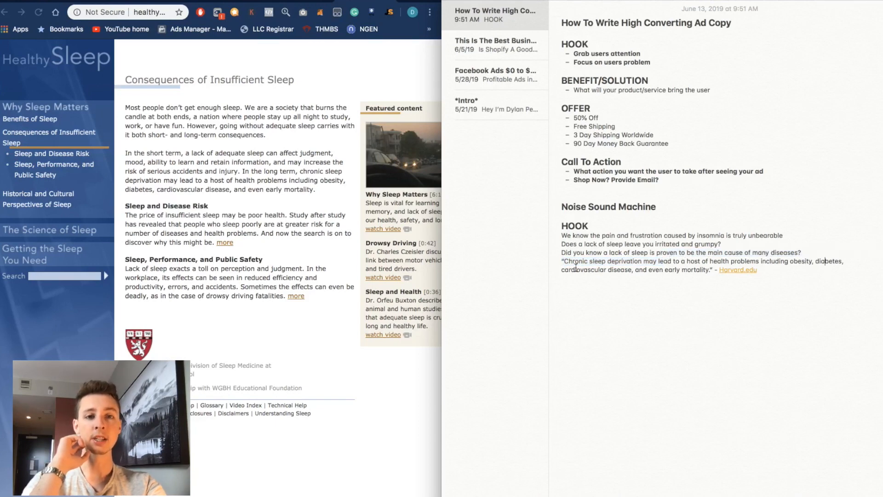
{"action": "left_click_drag", "start_coordinate": [642, 269], "coordinate": [707, 266]}
{"action": "left_click", "coordinate": [707, 266]}
{"action": "left_click_drag", "start_coordinate": [560, 260], "coordinate": [786, 272]}
{"action": "key", "text": "super+b"}
{"action": "left_click", "coordinate": [786, 274]}
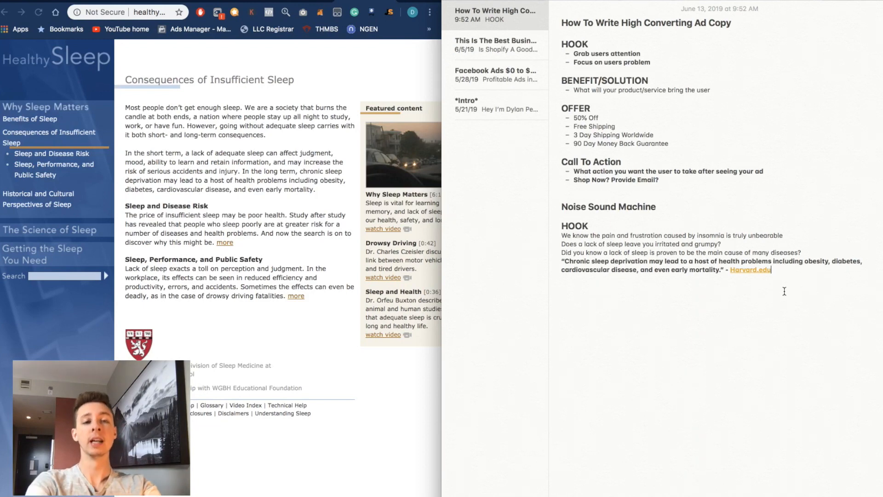
{"action": "left_click_drag", "start_coordinate": [579, 276], "coordinate": [553, 259]}
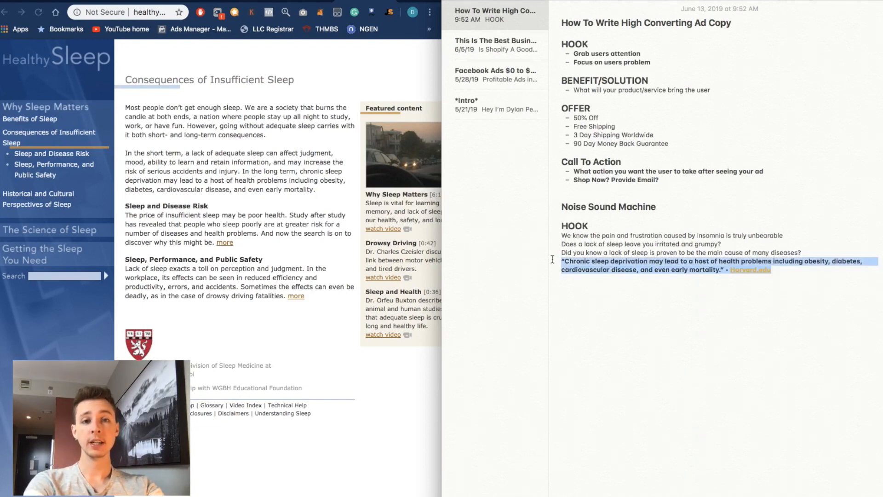
{"action": "left_click", "coordinate": [618, 262]}
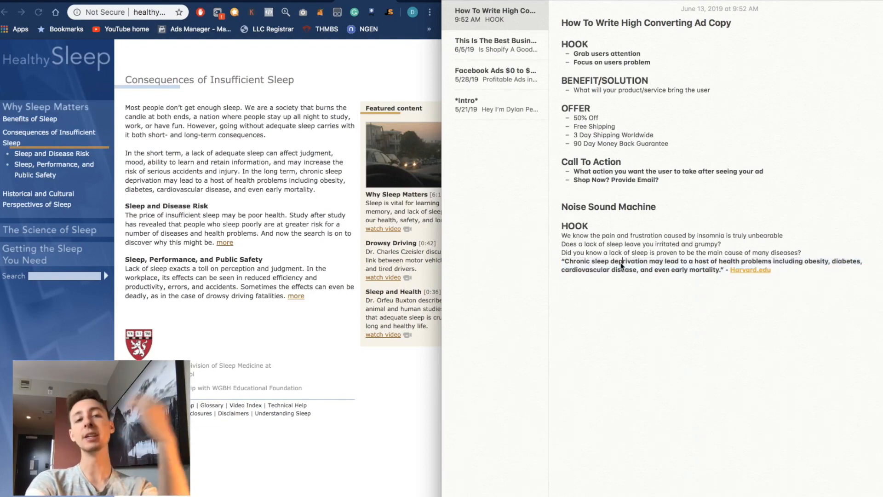
{"action": "left_click_drag", "start_coordinate": [564, 260], "coordinate": [774, 281]}
{"action": "left_click", "coordinate": [778, 282]}
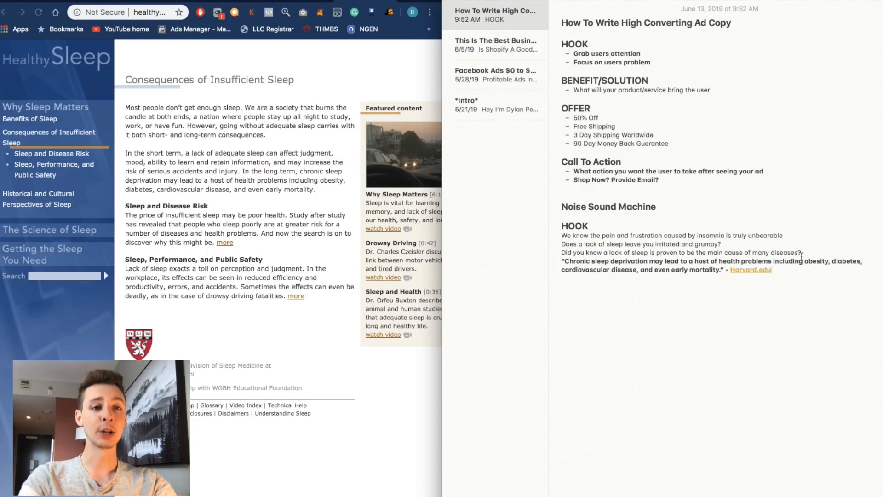
Bring the Marpac Rohm Amazon page back into view and copy the BENEFIT/SOLUTION heading to below the Noise Sound Machine hook.
{"action": "left_click", "coordinate": [131, 2]}
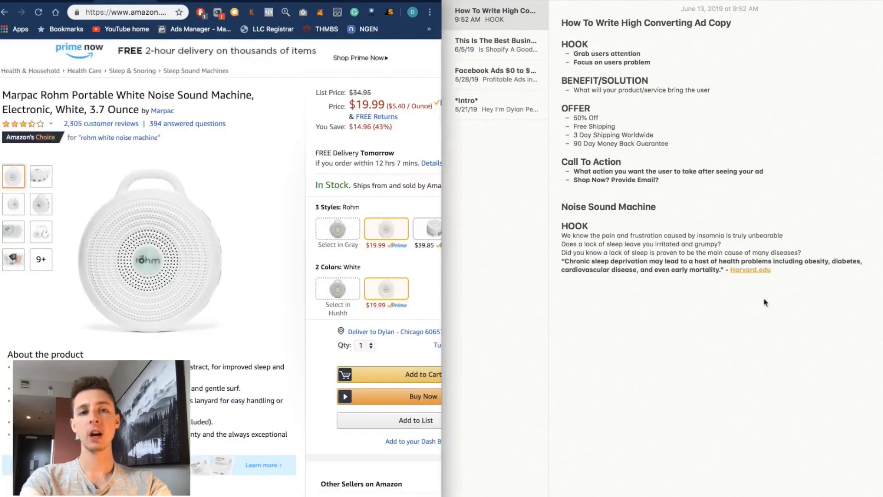
{"action": "left_click", "coordinate": [763, 299]}
{"action": "triple_click", "coordinate": [591, 76]}
{"action": "key", "text": "cmd+c"}
{"action": "left_click", "coordinate": [763, 325]}
{"action": "key", "text": "Return"}
{"action": "key", "text": "cmd+v"}
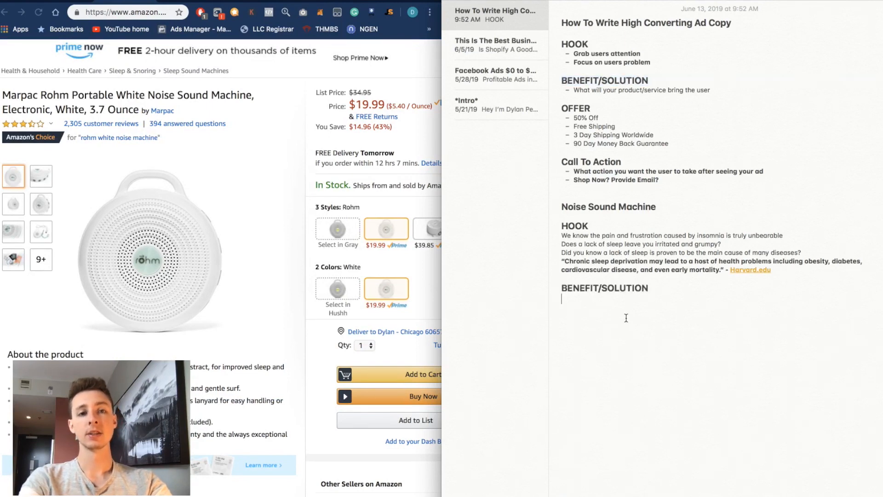
Examine the Marpac Rohm product description on the Amazon page for benefits to use in the ad copy.
{"action": "left_click", "coordinate": [53, 357]}
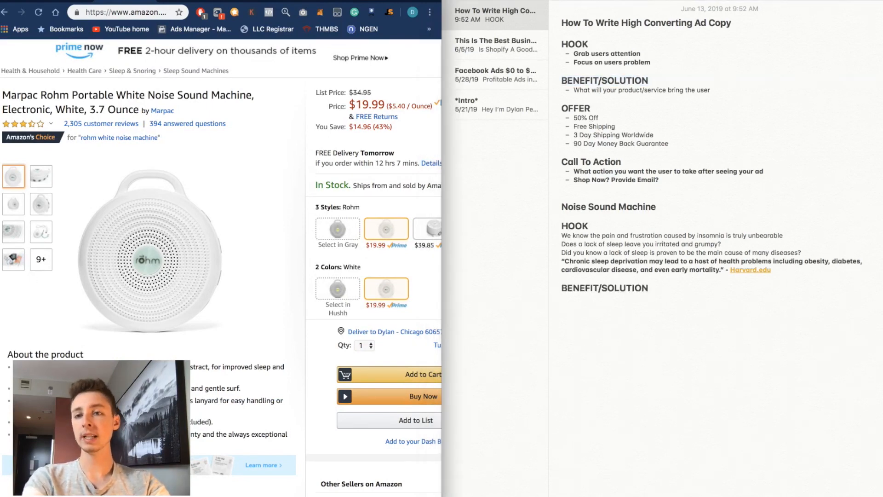
{"action": "scroll", "coordinate": [53, 356], "scroll_direction": "down", "scroll_amount": 1}
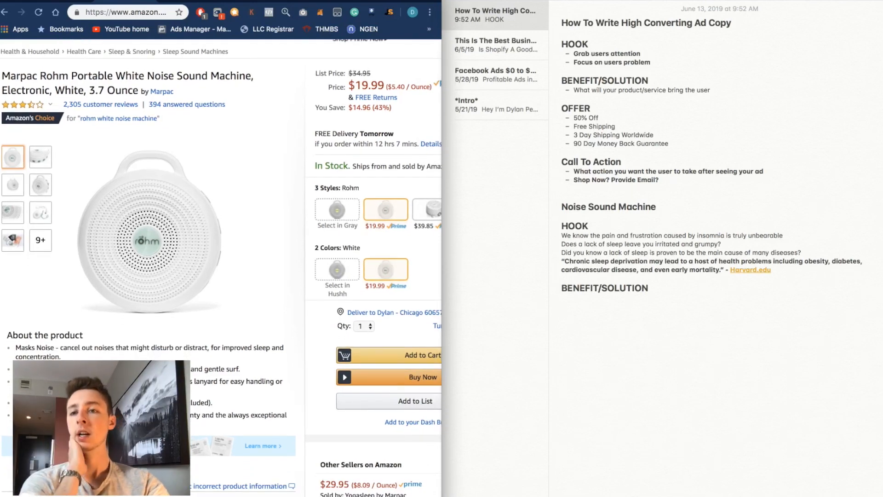
{"action": "left_click_drag", "start_coordinate": [63, 351], "coordinate": [92, 356]}
{"action": "left_click", "coordinate": [107, 355]}
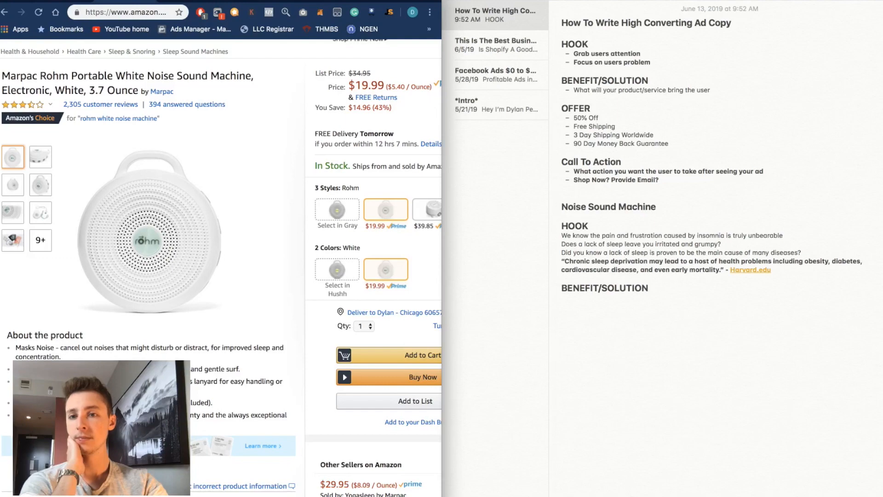
{"action": "scroll", "coordinate": [220, 258], "scroll_direction": "down", "scroll_amount": 10}
{"action": "scroll", "coordinate": [221, 258], "scroll_direction": "up", "scroll_amount": 12}
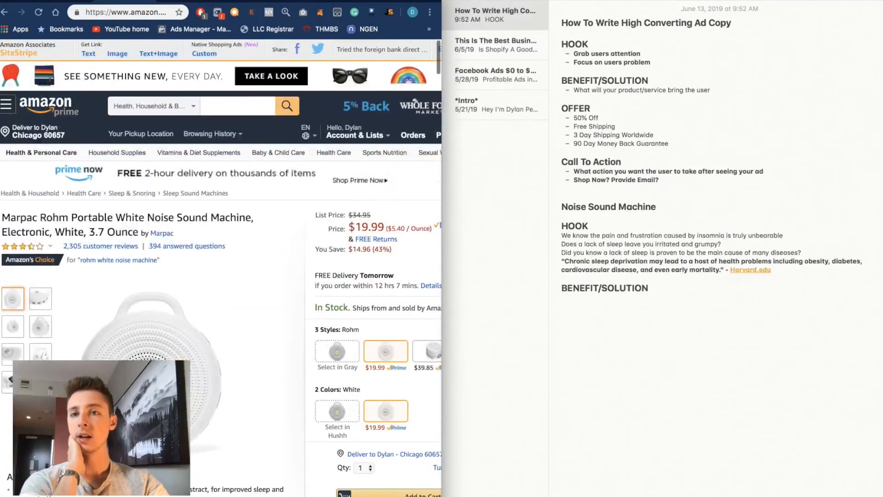
Search the web for "benefits of white noise for sleep" and find the Verywell Health section "Why You Need a White Noise Machine".
{"action": "left_click", "coordinate": [364, 2]}
{"action": "left_click", "coordinate": [152, 14]}
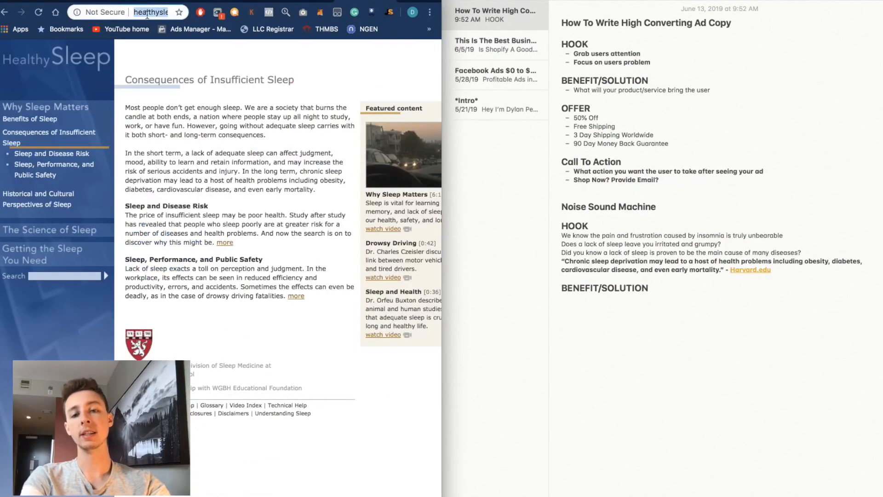
{"action": "type", "text": "benef"}
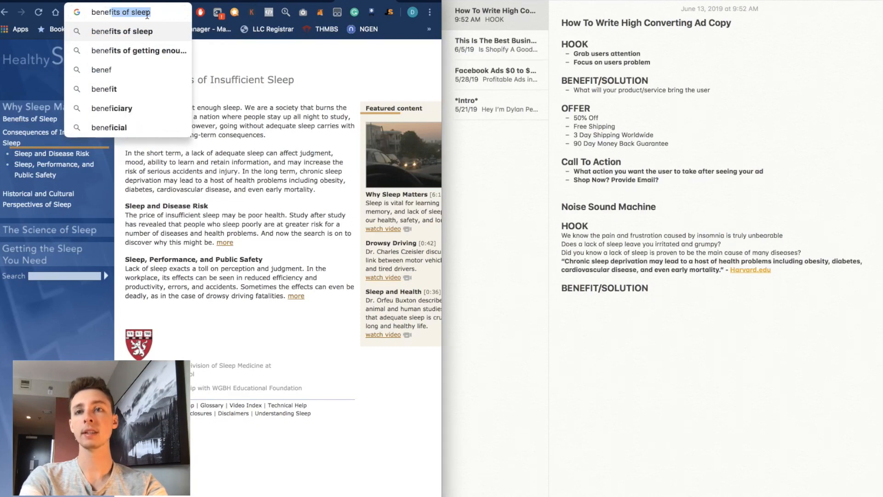
{"action": "type", "text": "its of white noise for sleep"}
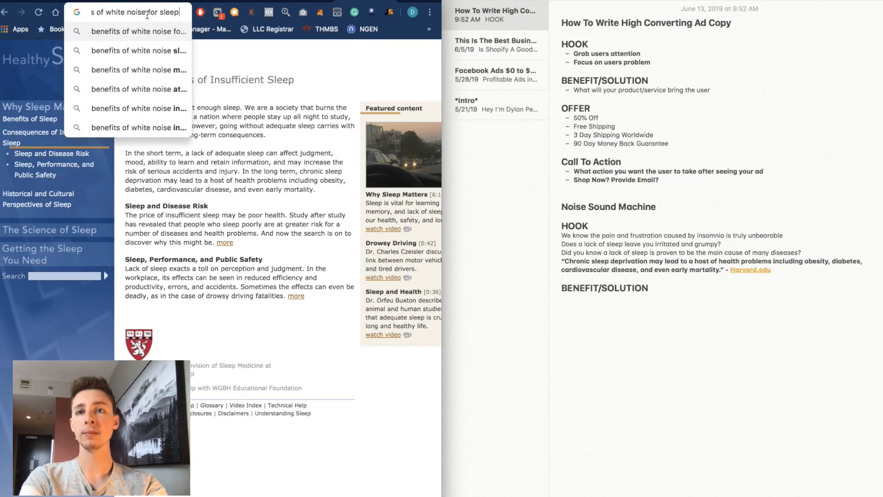
{"action": "key", "text": "Return"}
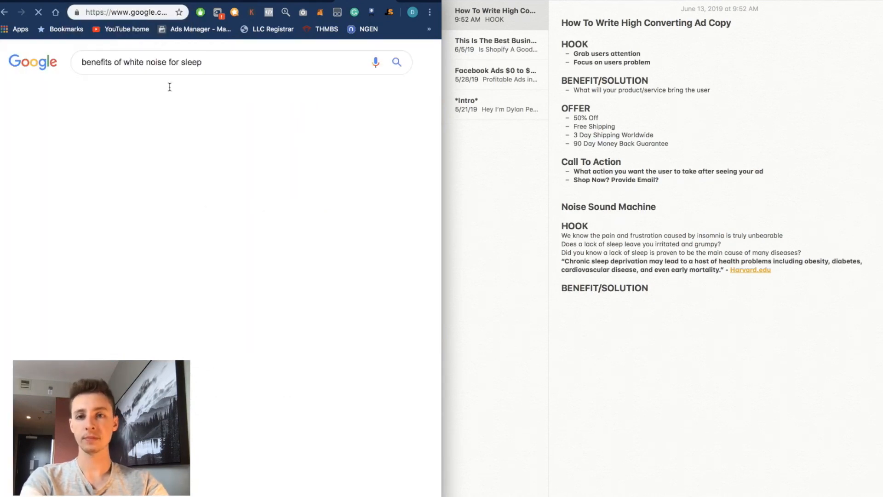
{"action": "left_click", "coordinate": [177, 193]}
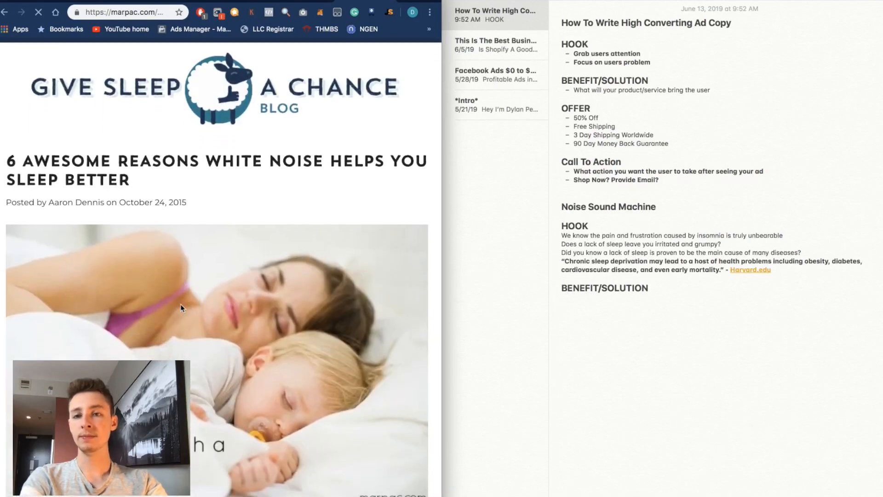
{"action": "scroll", "coordinate": [182, 308], "scroll_direction": "down", "scroll_amount": 10}
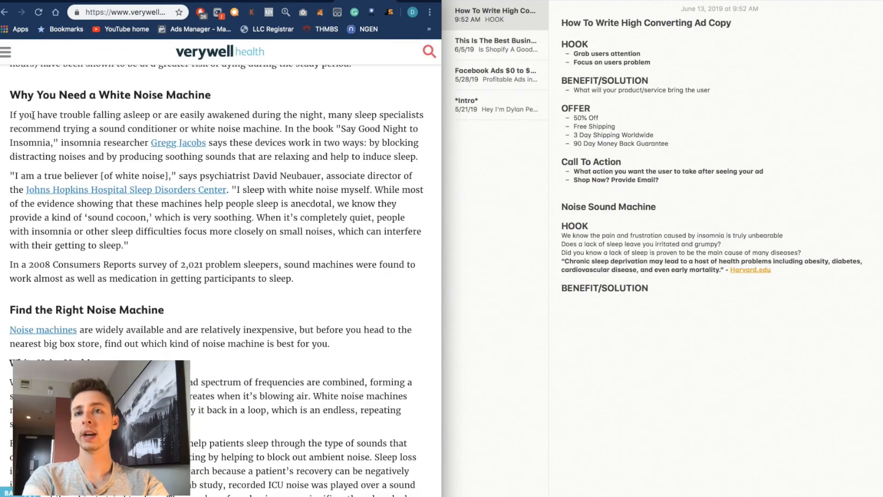
Copy the article's sentence about sleep specialists recommending a white noise machine into the note under the Noise Sound Machine's BENEFIT/SOLUTION heading.
{"action": "scroll", "coordinate": [33, 115], "scroll_direction": "up", "scroll_amount": 1}
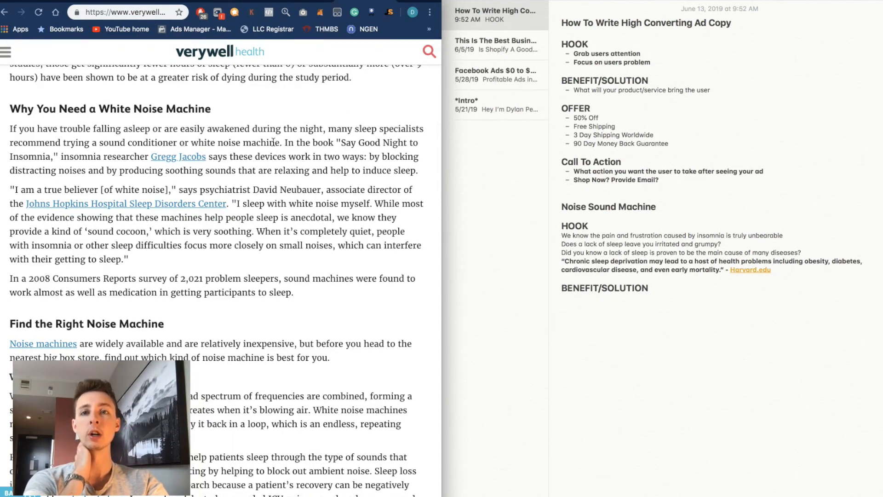
{"action": "left_click_drag", "start_coordinate": [280, 143], "coordinate": [10, 129]}
{"action": "left_click", "coordinate": [149, 140]}
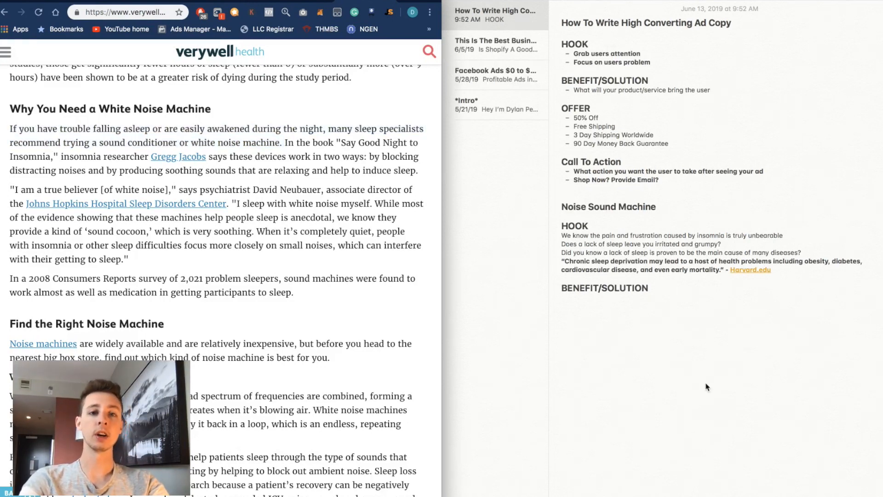
{"action": "left_click", "coordinate": [656, 345]}
{"action": "key", "text": "super+v"}
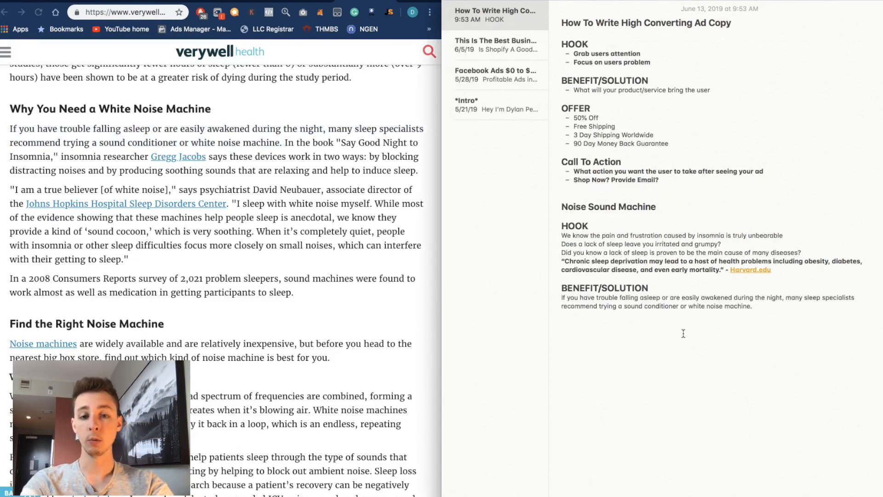
{"action": "key", "text": "Return"}
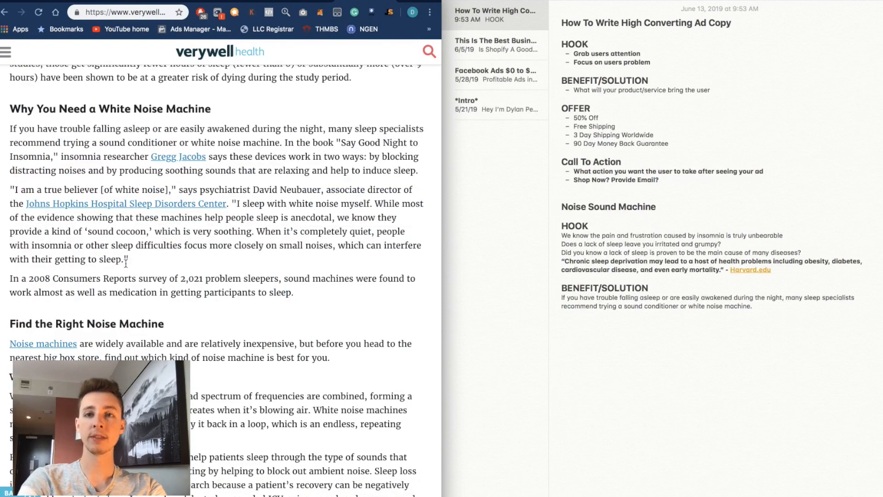
Return to the Marpac Rohm white noise machine page on Amazon and view its title, price and product image.
{"action": "left_click", "coordinate": [812, 331]}
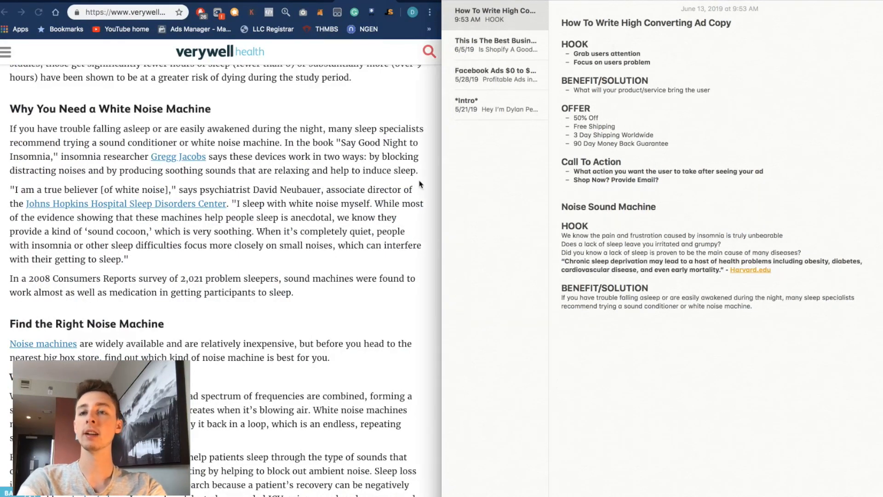
{"action": "left_click", "coordinate": [238, 270]}
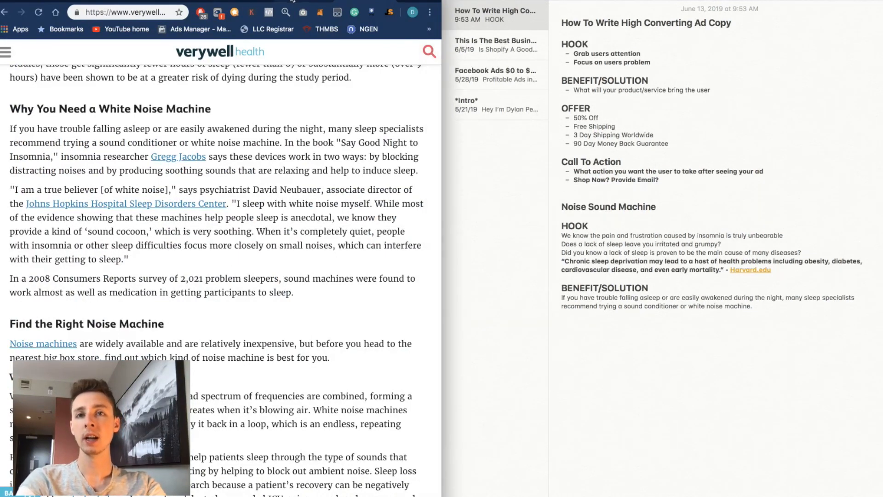
{"action": "left_click", "coordinate": [251, 1]}
{"action": "left_click", "coordinate": [198, 2]}
{"action": "left_click", "coordinate": [138, 2]}
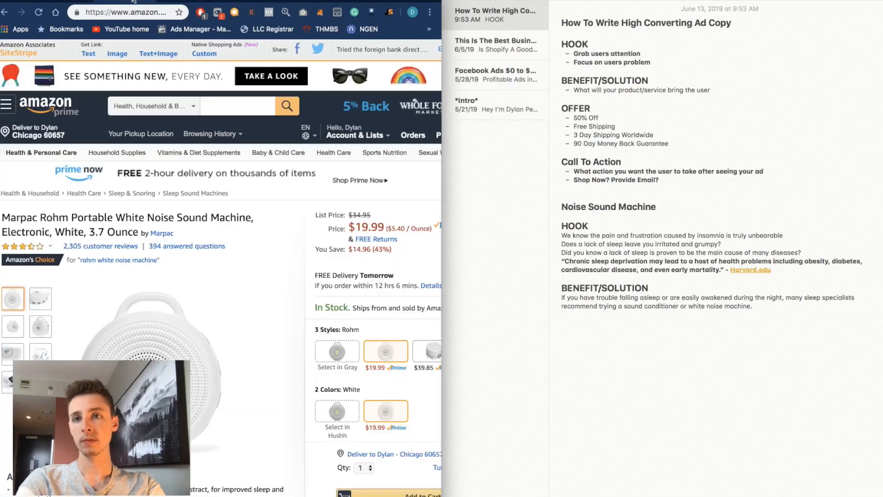
{"action": "scroll", "coordinate": [207, 351], "scroll_direction": "down", "scroll_amount": 3}
{"action": "left_click", "coordinate": [632, 412]}
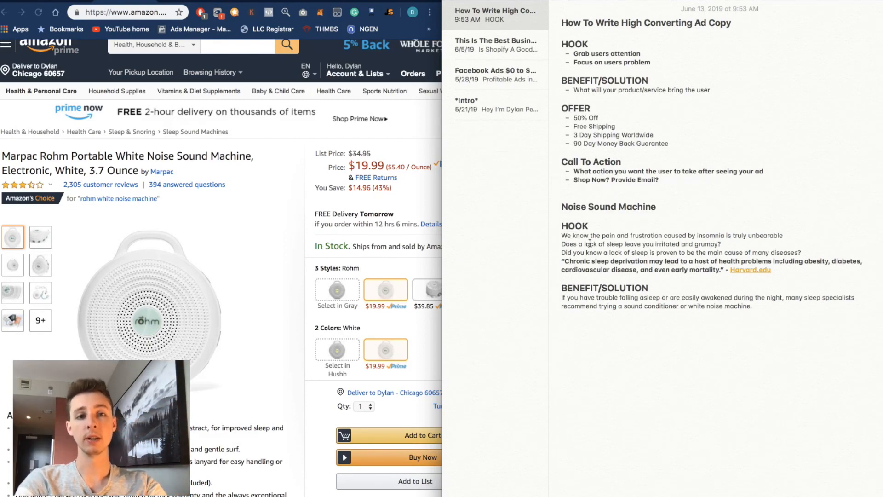
Delete the three lines above the chronic sleep deprivation quote in the Noise Sound Machine hook.
{"action": "left_click_drag", "start_coordinate": [560, 261], "coordinate": [562, 235]}
{"action": "left_click", "coordinate": [810, 249]}
{"action": "key", "text": "BackSpace"}
{"action": "key", "text": "BackSpace"}
Make the sleep specialists sentence under the Noise Sound Machine's BENEFIT/SOLUTION heading bold.
{"action": "left_click_drag", "start_coordinate": [786, 286], "coordinate": [544, 269]}
{"action": "key", "text": "super+b"}
{"action": "left_click", "coordinate": [708, 368]}
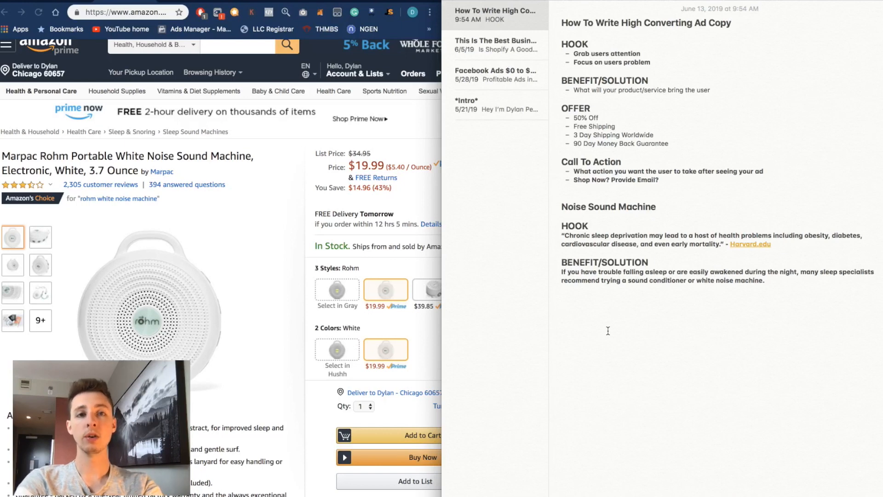
Copy the OFFER heading from the outline to below the Noise Sound Machine's benefit text and start a line under it.
{"action": "type", "text": "O"}
{"action": "double_click", "coordinate": [577, 108]}
{"action": "key", "text": "super+c"}
{"action": "left_click", "coordinate": [584, 305]}
{"action": "key", "text": "super+v"}
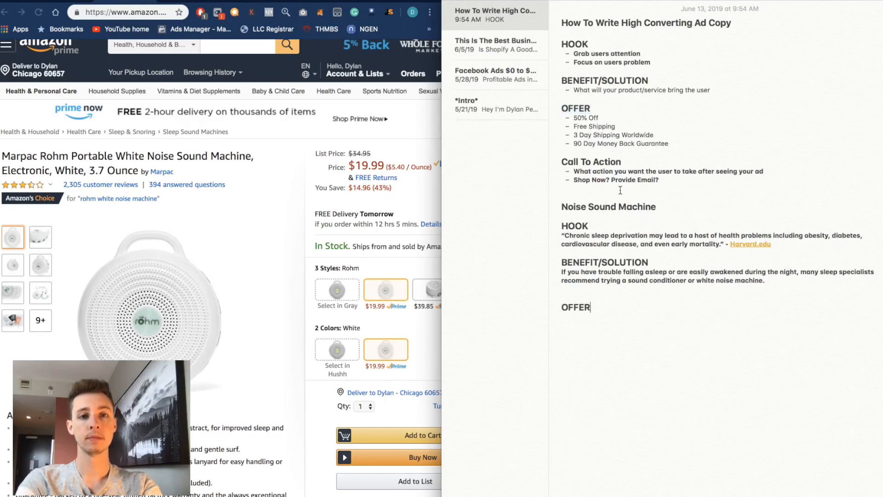
{"action": "key", "text": "Return"}
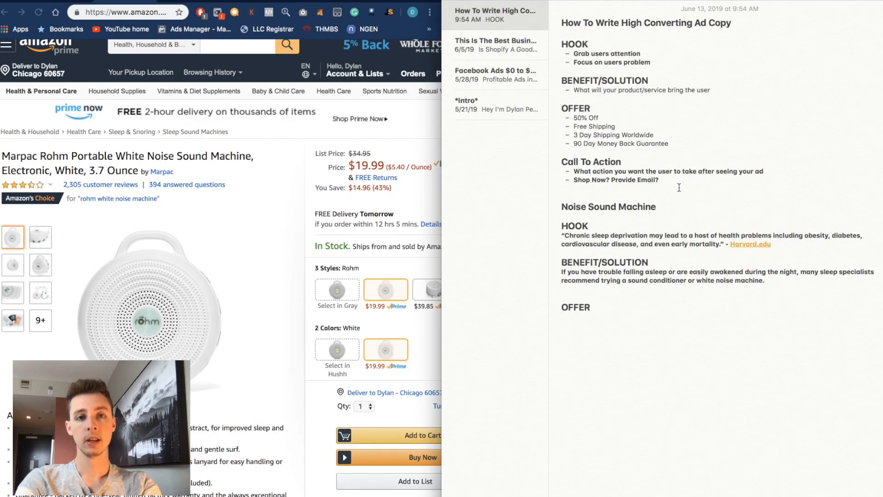
Review the "About the product" points on the Amazon page for details to use in the offer.
{"action": "scroll", "coordinate": [212, 255], "scroll_direction": "down", "scroll_amount": 3}
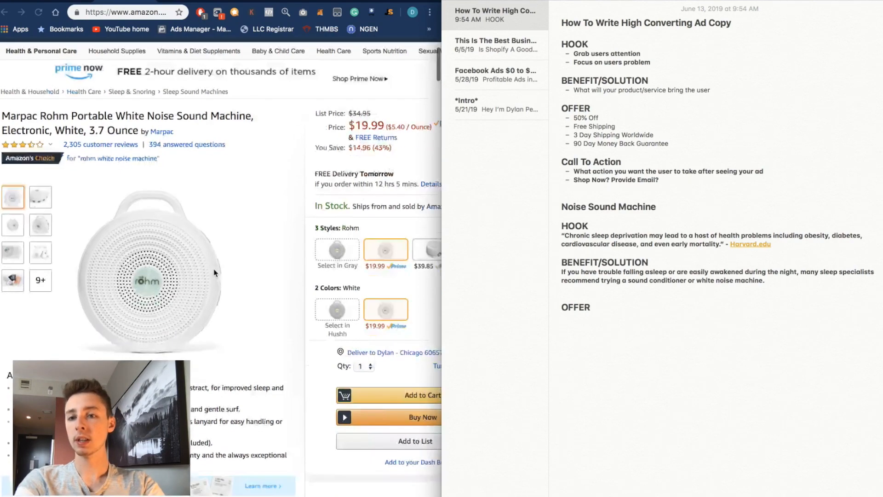
{"action": "left_click", "coordinate": [213, 255]}
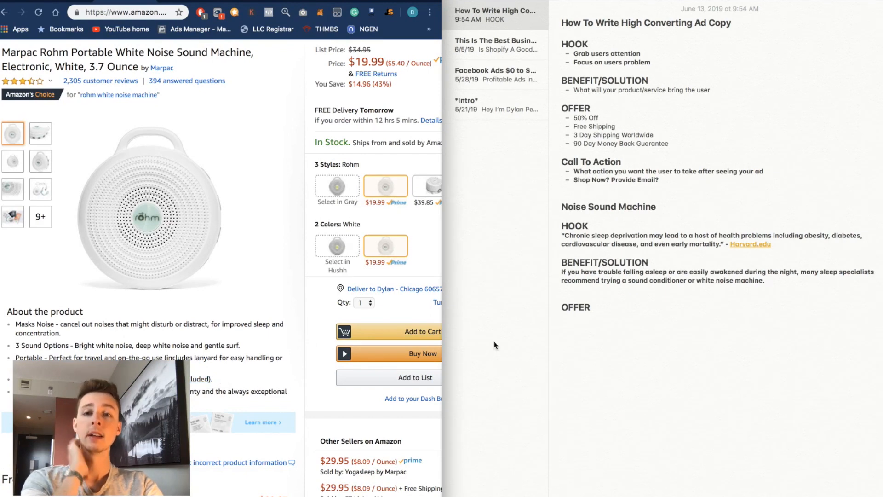
{"action": "left_click", "coordinate": [626, 346]}
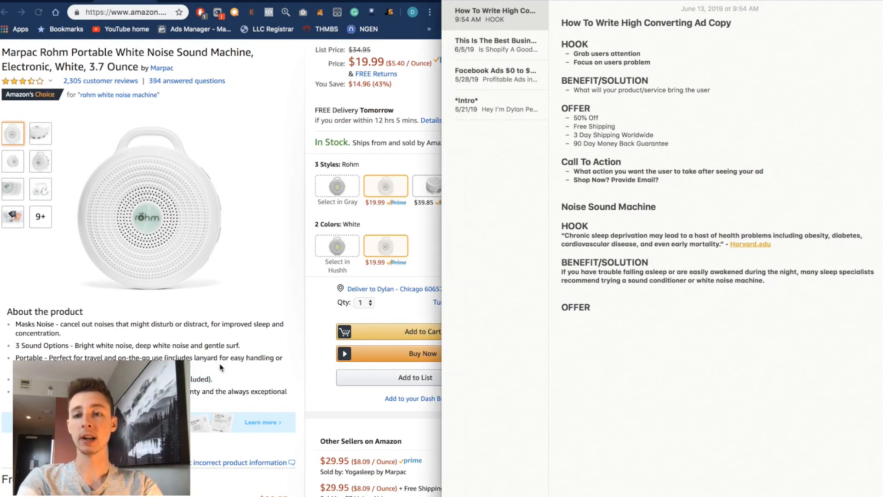
{"action": "type", "text": "We're on"}
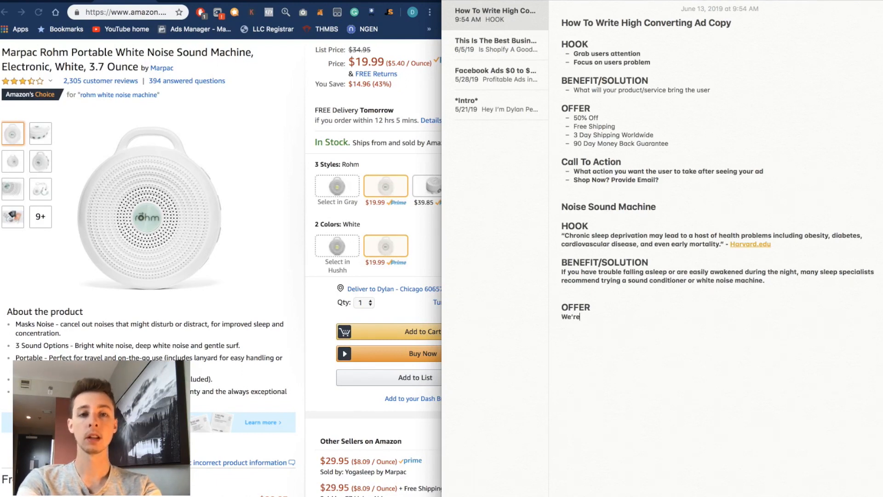
{"action": "key", "text": "BackSpace"}
{"action": "key", "text": "BackSpace"}
{"action": "key", "text": "BackSpace"}
{"action": "key", "text": "BackSpace"}
Write "Our white noise machine is backed by our One-Year Warranty and Exceptional Service" under the Noise Sound Machine's OFFER heading.
{"action": "type", "text": "Our white noise mach"}
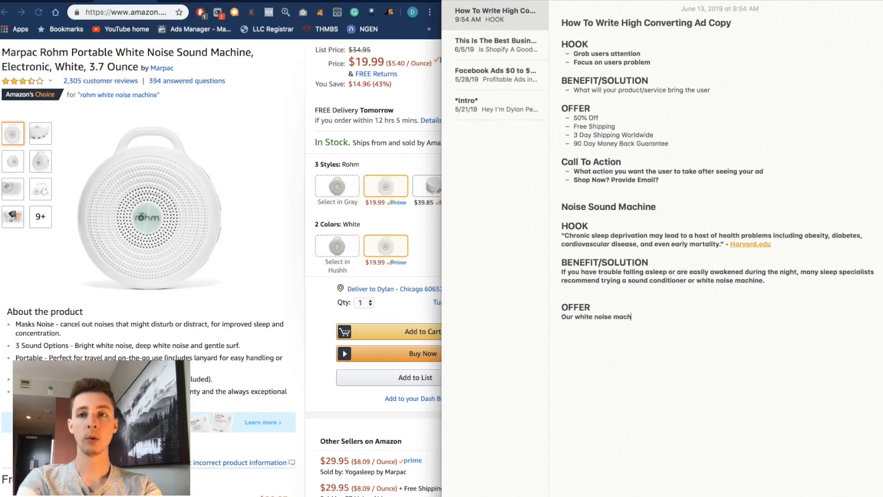
{"action": "type", "text": "ine is backed by "}
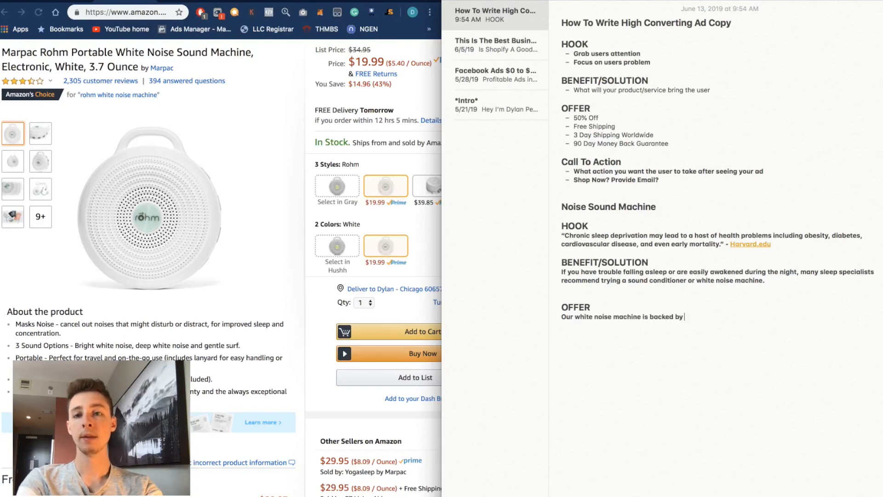
{"action": "type", "text": "our one-"}
{"action": "key", "text": "BackSpace"}
{"action": "key", "text": "BackSpace"}
{"action": "key", "text": "BackSpace"}
{"action": "type", "text": "ne-Year Lim"}
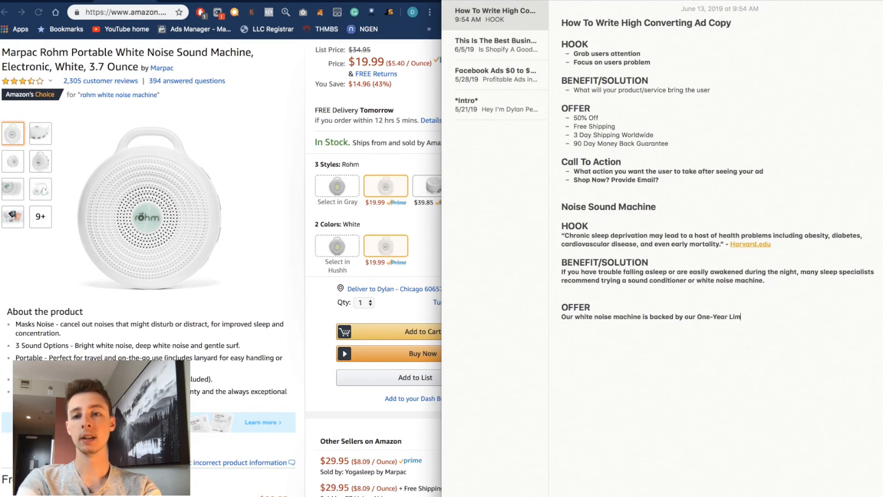
{"action": "key", "text": "BackSpace"}
{"action": "key", "text": "BackSpace"}
{"action": "key", "text": "BackSpace"}
{"action": "type", "text": "Warrant"}
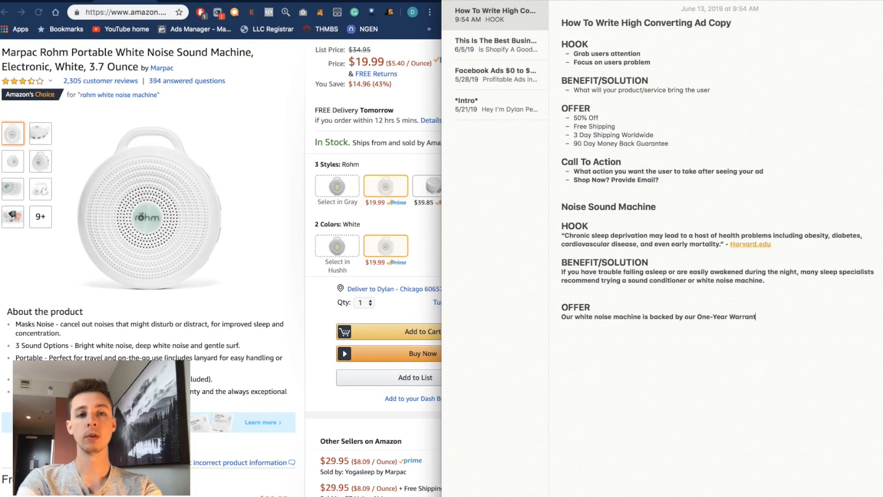
{"action": "type", "text": "y and Exceptional Service"}
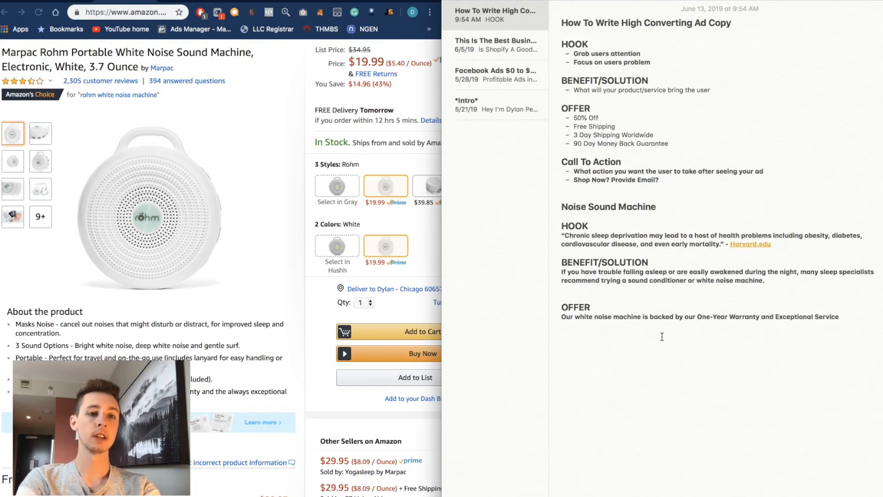
Capitalize the words "By" and "Our" before "One-Year Warranty" in the offer line.
{"action": "left_click", "coordinate": [690, 317]}
{"action": "key", "text": "BackSpace"}
{"action": "type", "text": "O"}
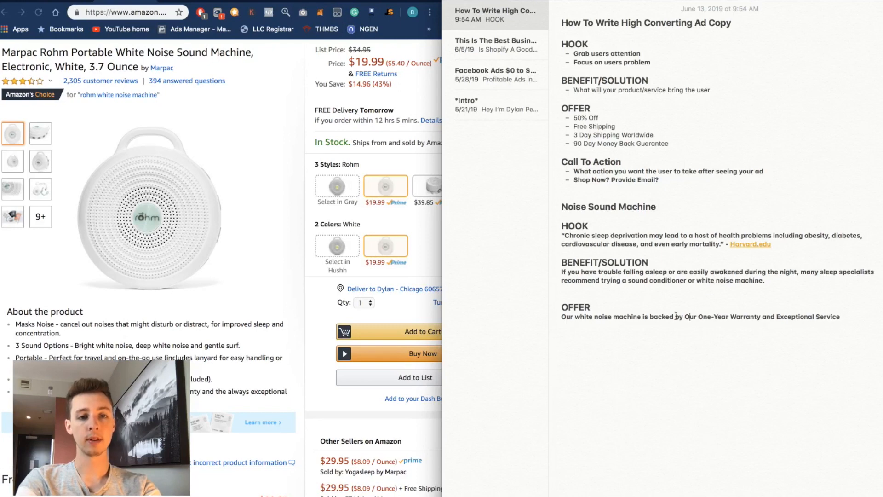
{"action": "left_click", "coordinate": [682, 317]}
{"action": "key", "text": "BackSpace"}
{"action": "key", "text": "BackSpace"}
{"action": "type", "text": "By"}
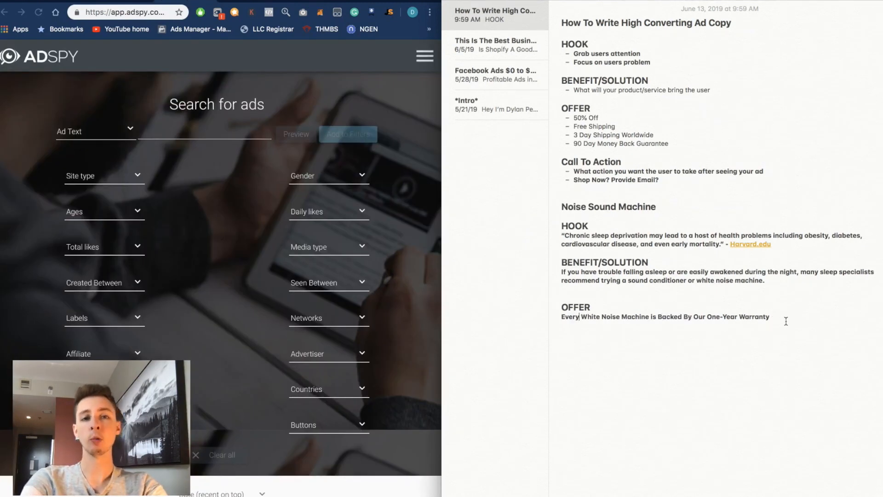
Copy the Call To Action heading from the outline to below the Noise Sound Machine's offer line.
{"action": "left_click_drag", "start_coordinate": [628, 155], "coordinate": [550, 161]}
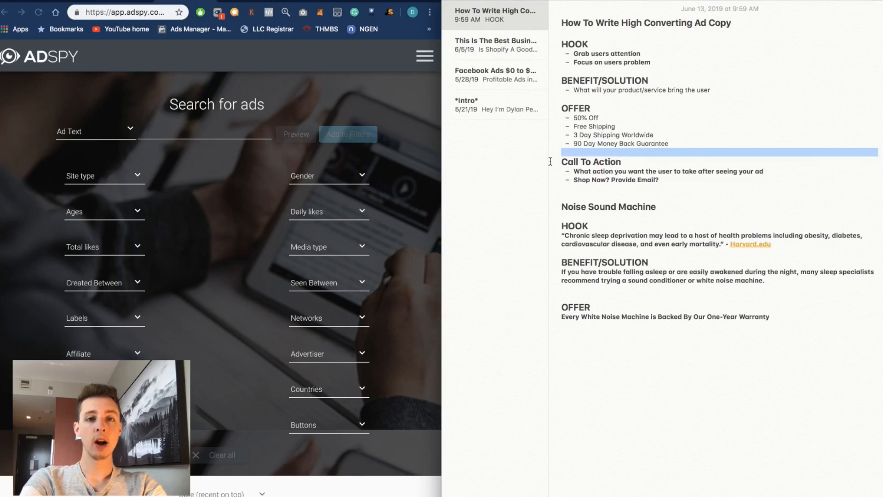
{"action": "triple_click", "coordinate": [587, 163]}
{"action": "key", "text": "super+c"}
{"action": "left_click", "coordinate": [856, 375]}
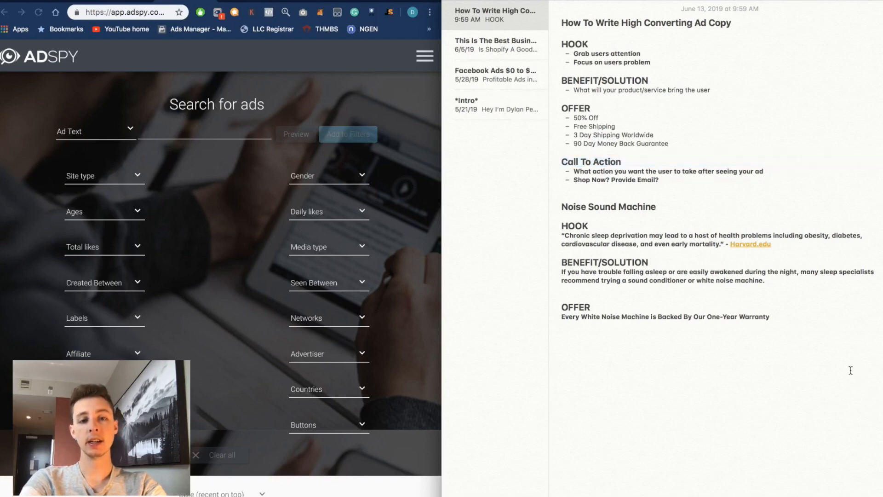
{"action": "key", "text": "super+v"}
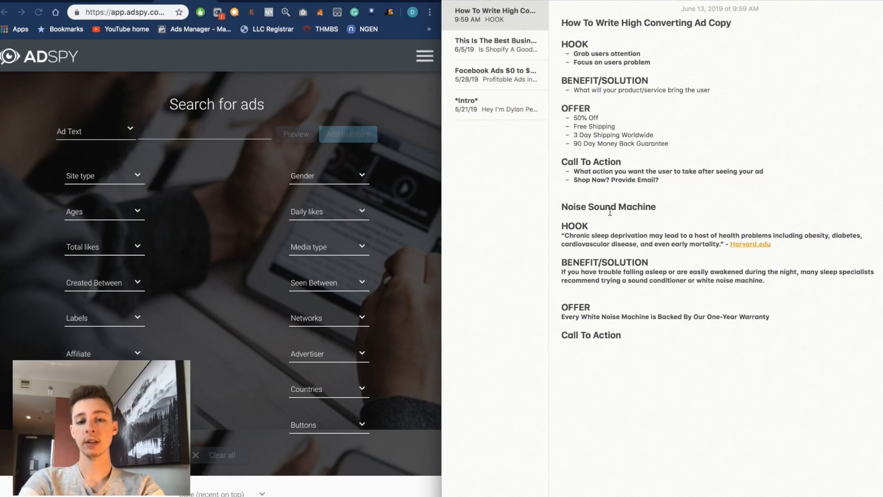
Write the lines "Get Yours Today", "Shop Now" and "Pick Your Color" under the Noise Sound Machine's Call To Action heading.
{"action": "type", "text": "Get Yours Today"}
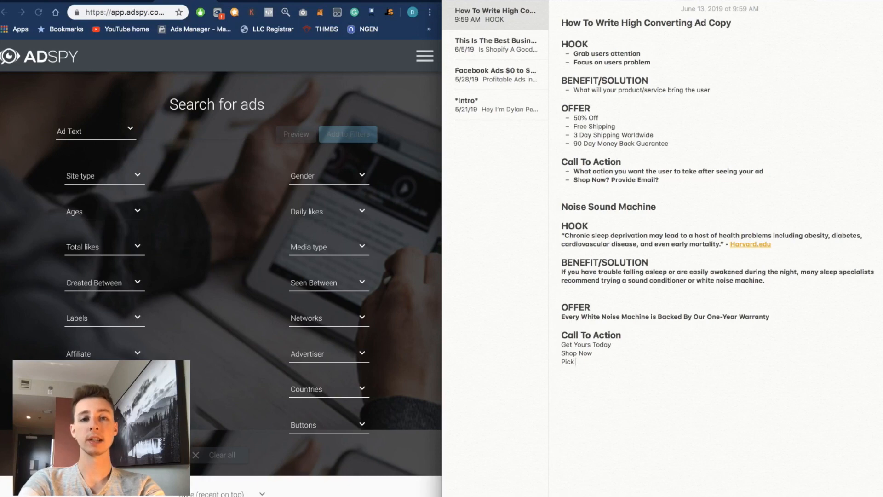
{"action": "type", "text": "Your Co"}
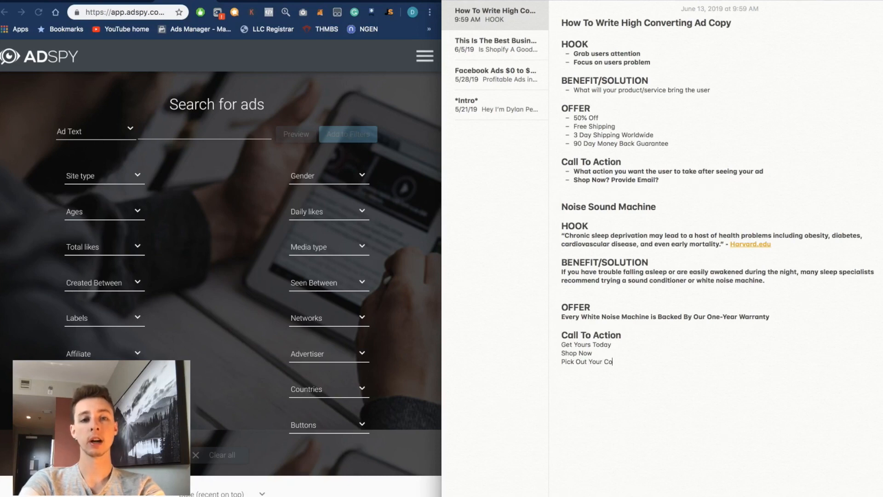
{"action": "double_click", "coordinate": [580, 363]}
{"action": "key", "text": "BackSpace"}
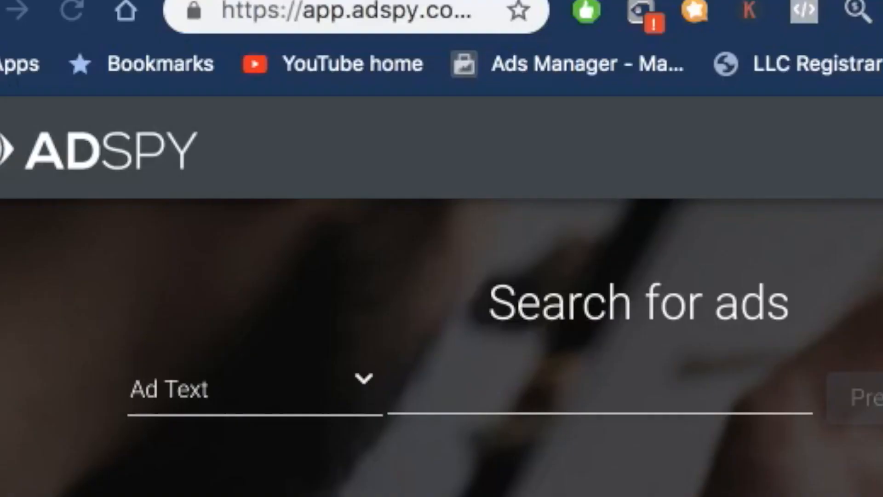
Find the Backhand Index Pointing Right emoji on Emojipedia and add it after each of the three call-to-action lines.
{"action": "key", "text": "super+t"}
{"action": "type", "text": "emoj"}
{"action": "key", "text": "Return"}
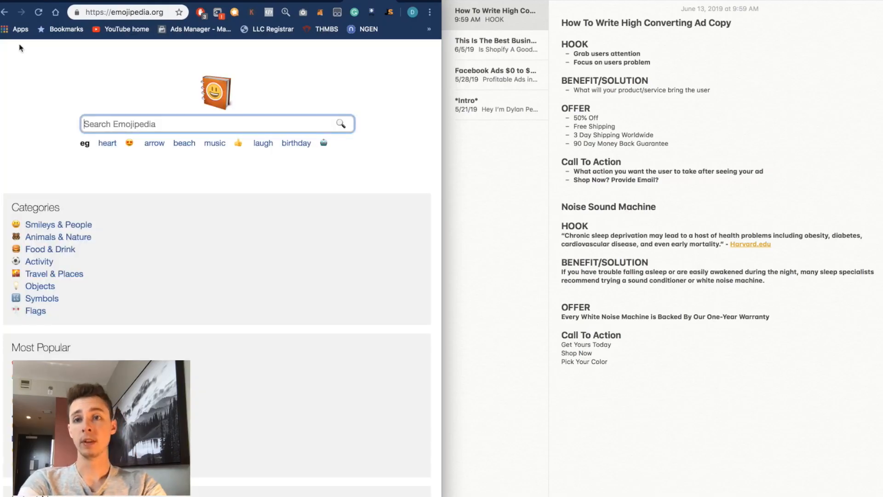
{"action": "left_click", "coordinate": [122, 124]}
{"action": "type", "text": "e"}
{"action": "key", "text": "BackSpace"}
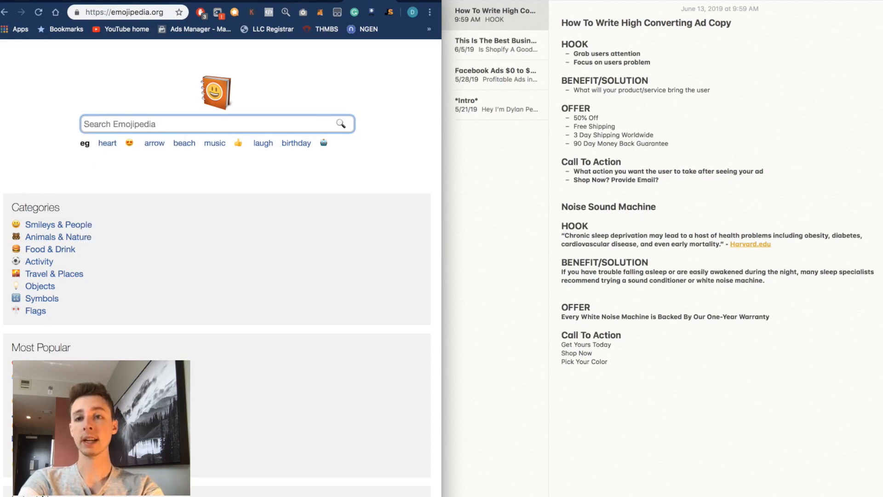
{"action": "type", "text": "finger"}
{"action": "key", "text": "Down"}
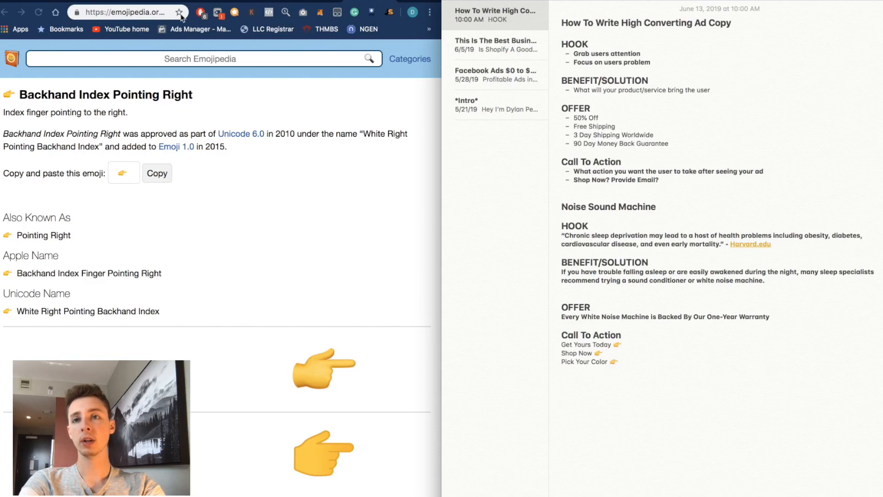
Copy the web address of the Amazon white noise machine page and paste it after the emoji on the "Get Yours Today" line.
{"action": "left_click", "coordinate": [119, 1]}
{"action": "left_click", "coordinate": [125, 10]}
{"action": "key", "text": "ctrl+c"}
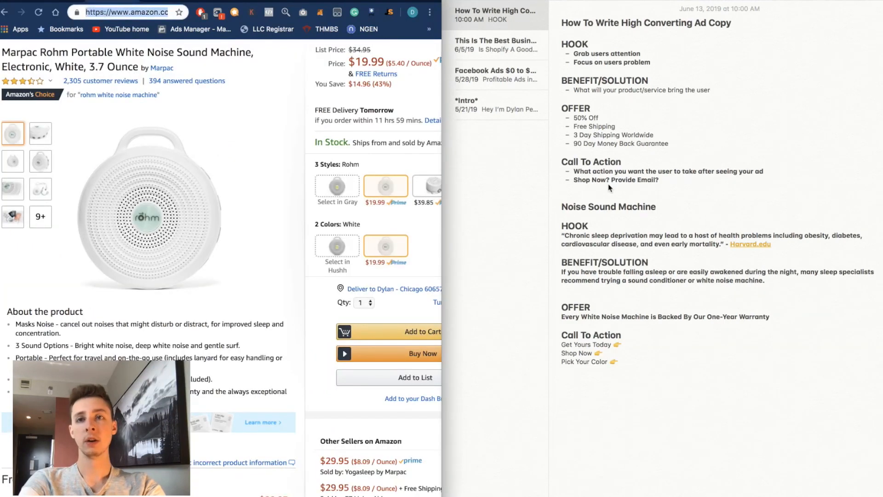
{"action": "left_click", "coordinate": [631, 340]}
{"action": "key", "text": "ctrl+v"}
{"action": "left_click_drag", "start_coordinate": [816, 358], "coordinate": [693, 339]}
{"action": "left_click", "coordinate": [679, 335]}
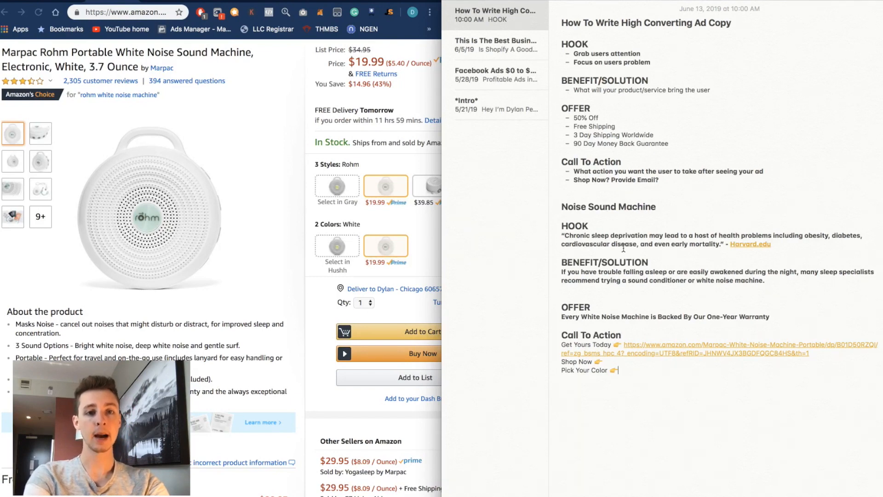
Copy the Harvard.edu hook quote and the sleep-specialist benefit text as separate paragraphs below the call-to-action lines.
{"action": "left_click_drag", "start_coordinate": [781, 244], "coordinate": [526, 233]}
{"action": "left_click", "coordinate": [711, 455]}
{"action": "key", "text": "Return"}
{"action": "key", "text": "super+v"}
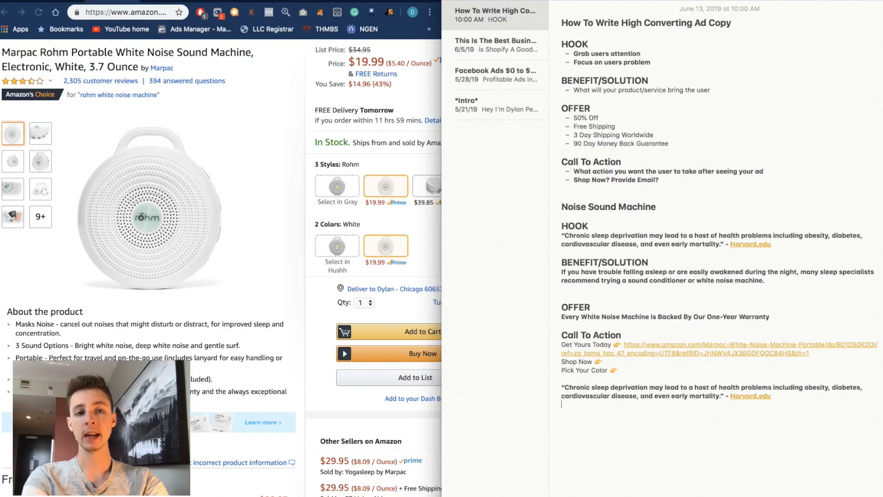
{"action": "left_click", "coordinate": [785, 287]}
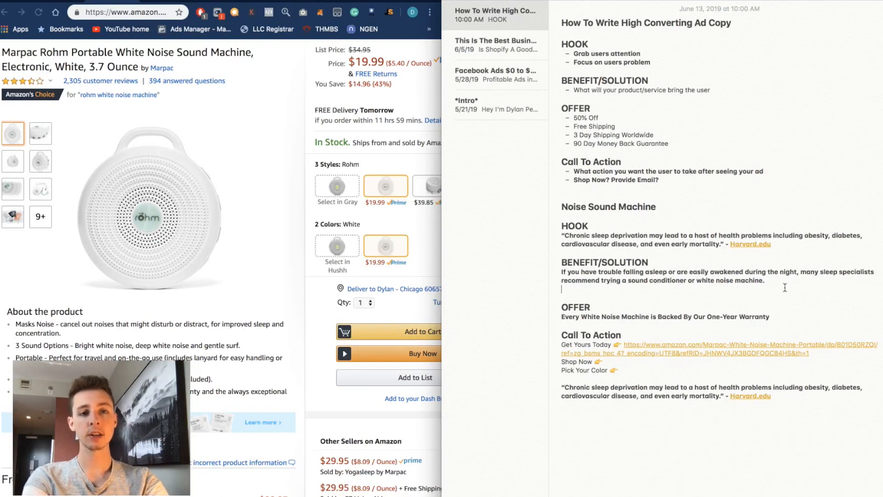
{"action": "left_click_drag", "start_coordinate": [785, 281], "coordinate": [513, 275]}
{"action": "key", "text": "super+c"}
{"action": "left_click", "coordinate": [646, 445]}
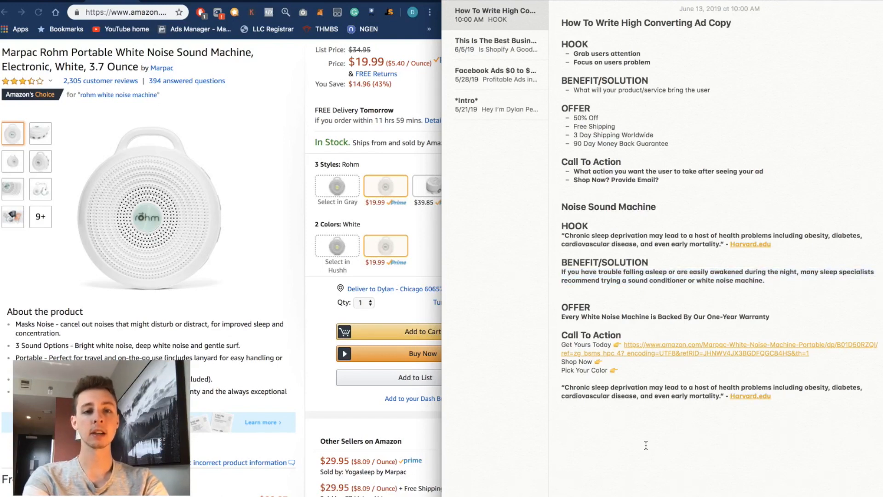
{"action": "key", "text": "super+v"}
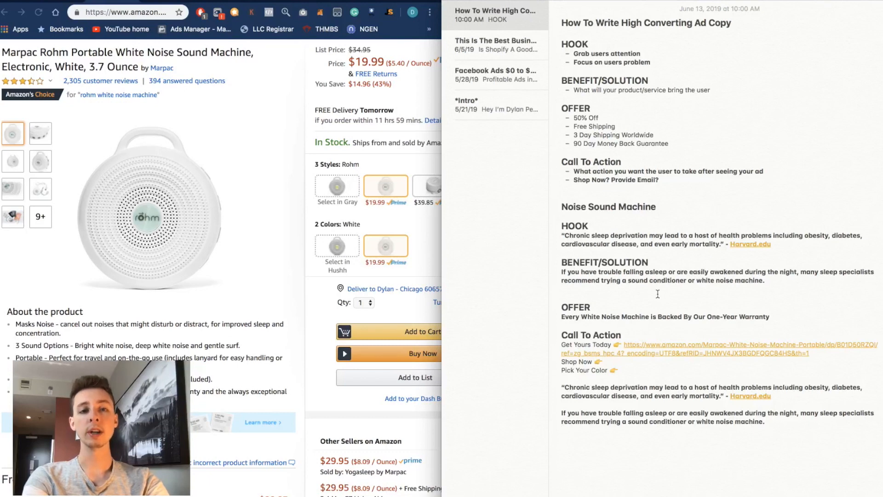
Copy the One-Year Warranty offer line into the assembled ad copy below the benefit paragraph.
{"action": "triple_click", "coordinate": [687, 316]}
{"action": "key", "text": "super+c"}
{"action": "left_click", "coordinate": [623, 451]}
{"action": "key", "text": "super+v"}
{"action": "left_click_drag", "start_coordinate": [609, 362], "coordinate": [529, 365]}
{"action": "left_click", "coordinate": [620, 459]}
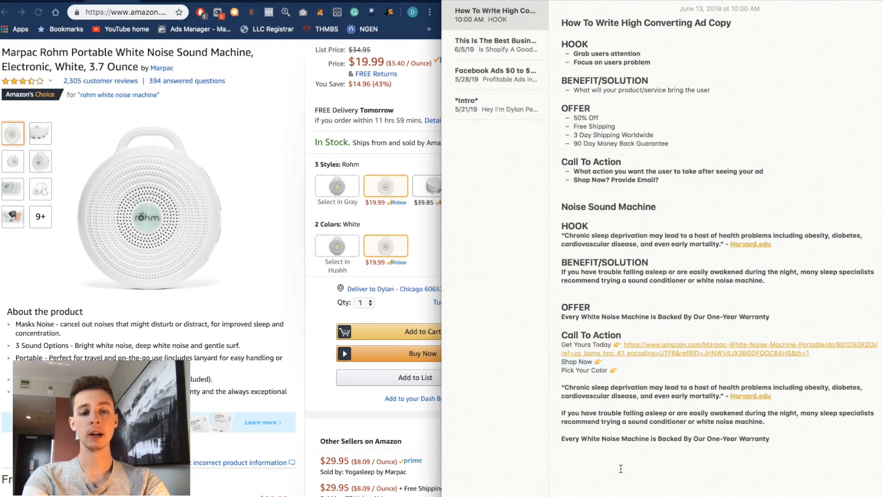
{"action": "key", "text": "super+v"}
{"action": "type", "text": "www.whitenoisemachine.com"}
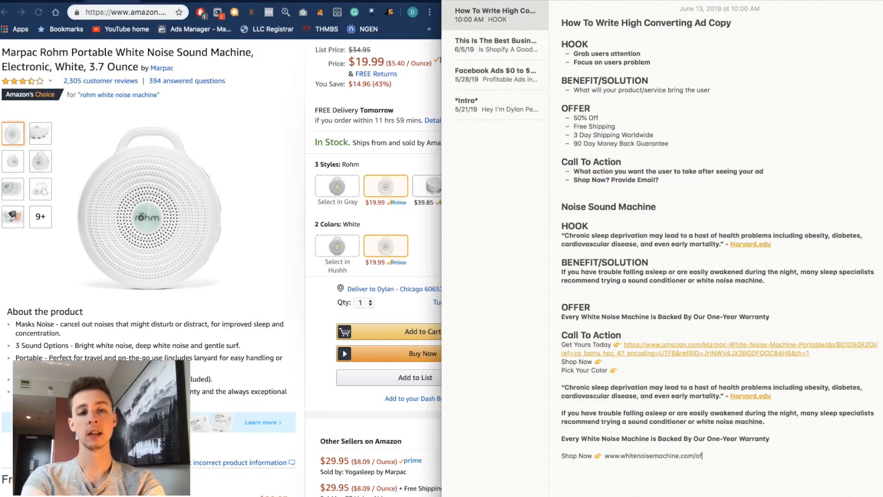
Remove the bold formatting from the assembled ad's hook, benefit and offer paragraphs and add blank space above them.
{"action": "left_click_drag", "start_coordinate": [776, 441], "coordinate": [546, 390]}
{"action": "key", "text": "super+b"}
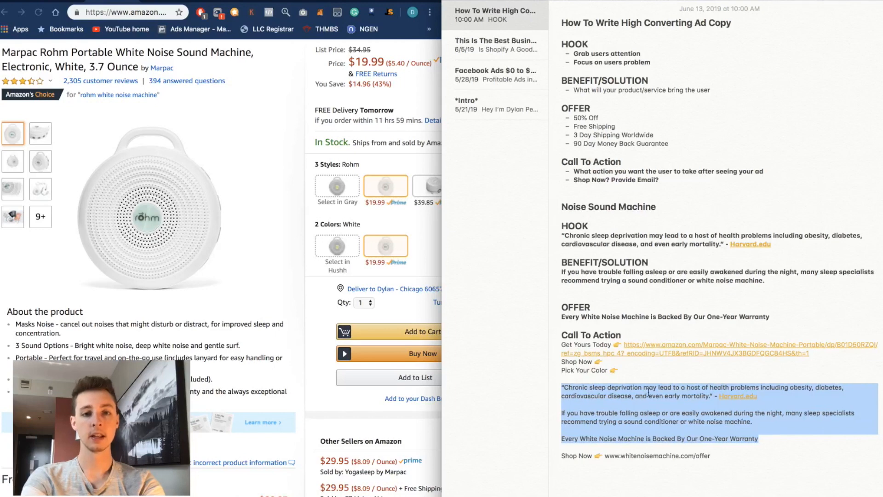
{"action": "key", "text": "Left"}
{"action": "key", "text": "Return"}
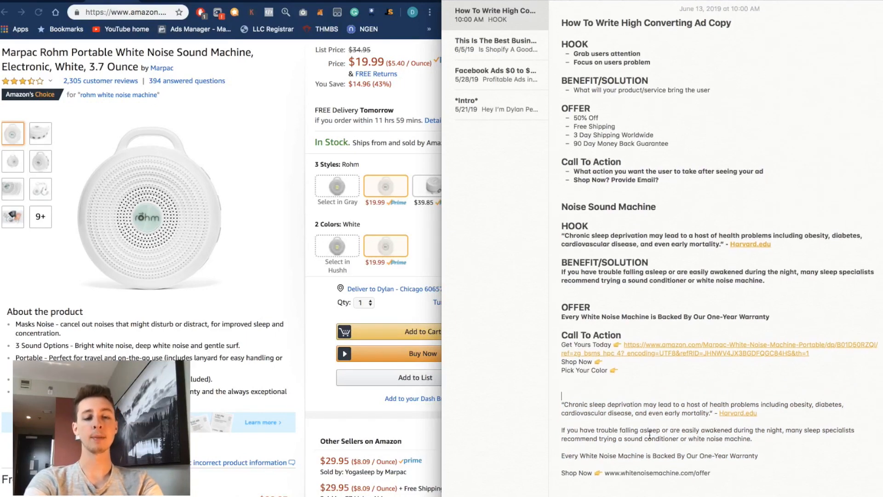
Highlight the complete assembled ad copy and compare it with the O2 sponsored post in the browser.
{"action": "left_click_drag", "start_coordinate": [728, 476], "coordinate": [560, 404]}
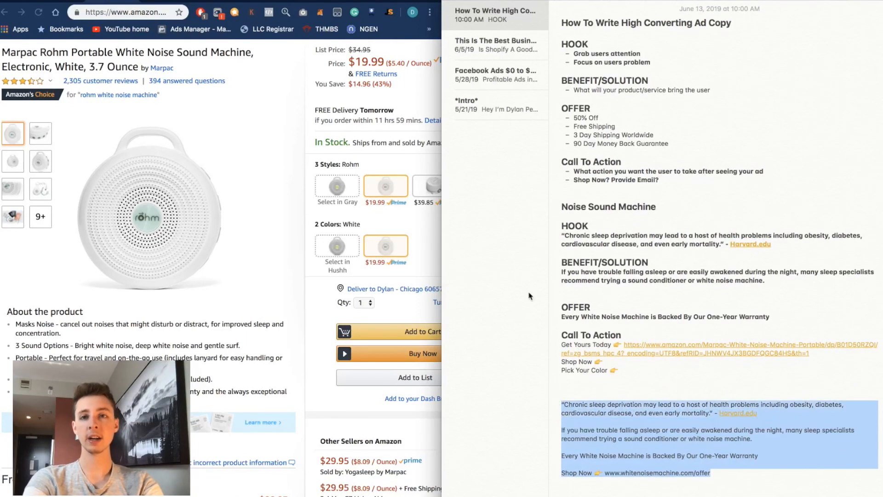
{"action": "left_click", "coordinate": [255, 0]}
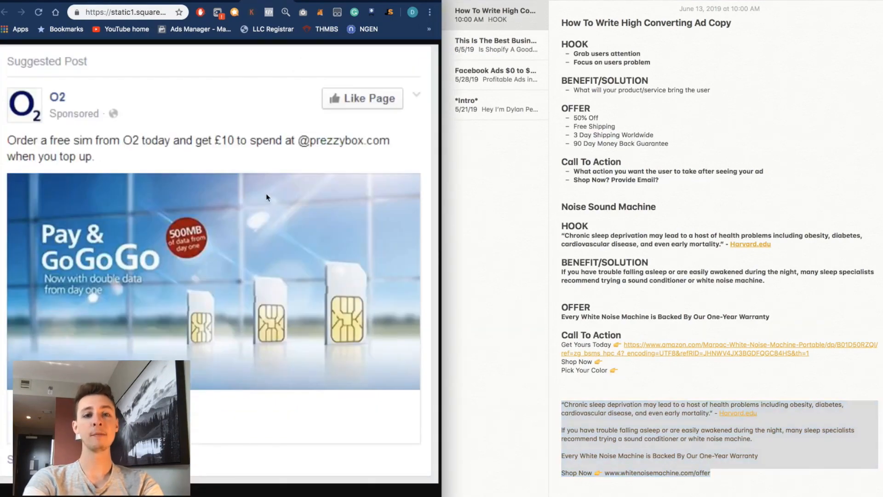
{"action": "left_click", "coordinate": [631, 440]}
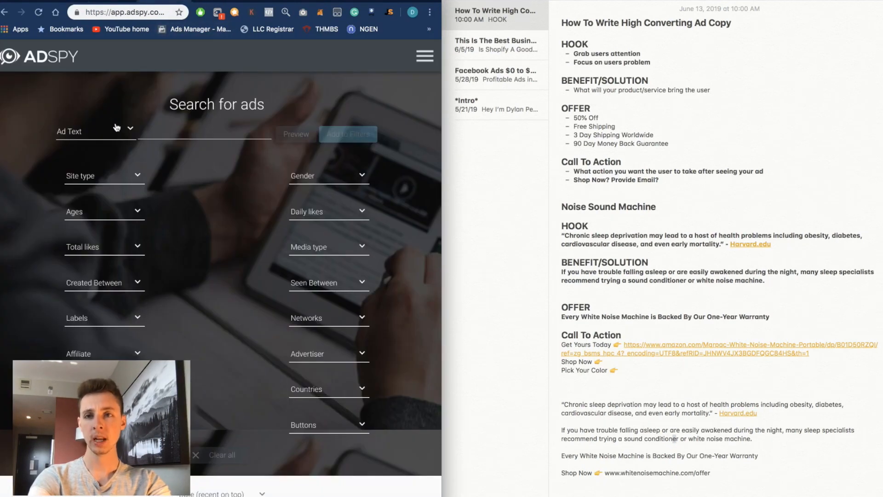
Filter AdSpy's ads by the advertiser name HeySilkySkin and widen the browser to the full screen.
{"action": "left_click", "coordinate": [95, 129]}
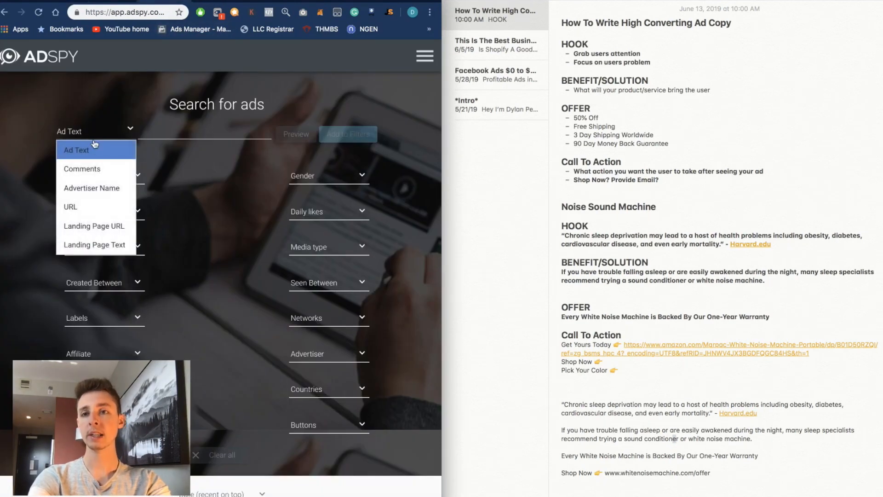
{"action": "left_click", "coordinate": [95, 188]}
{"action": "left_click", "coordinate": [184, 134]}
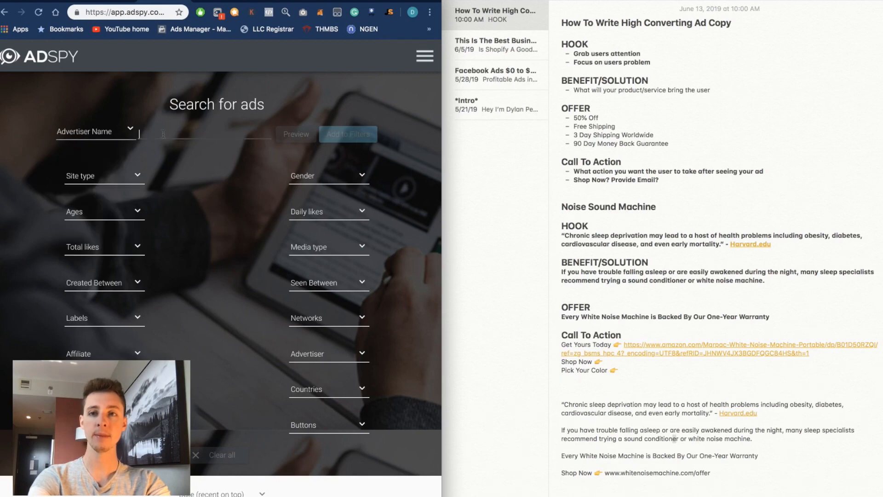
{"action": "key", "text": "super+v"}
{"action": "left_click", "coordinate": [359, 136]}
{"action": "scroll", "coordinate": [271, 324], "scroll_direction": "down", "scroll_amount": 5}
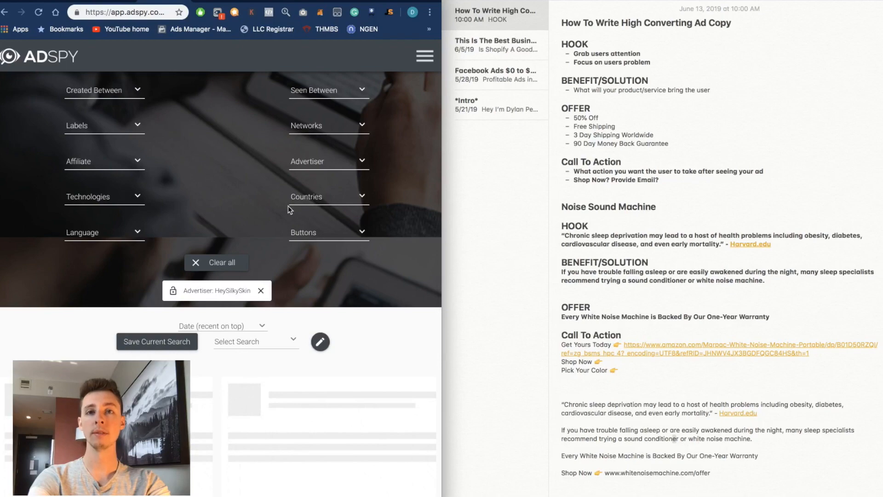
{"action": "key", "text": "ctrl+alt+Return"}
{"action": "scroll", "coordinate": [36, 264], "scroll_direction": "up", "scroll_amount": 5}
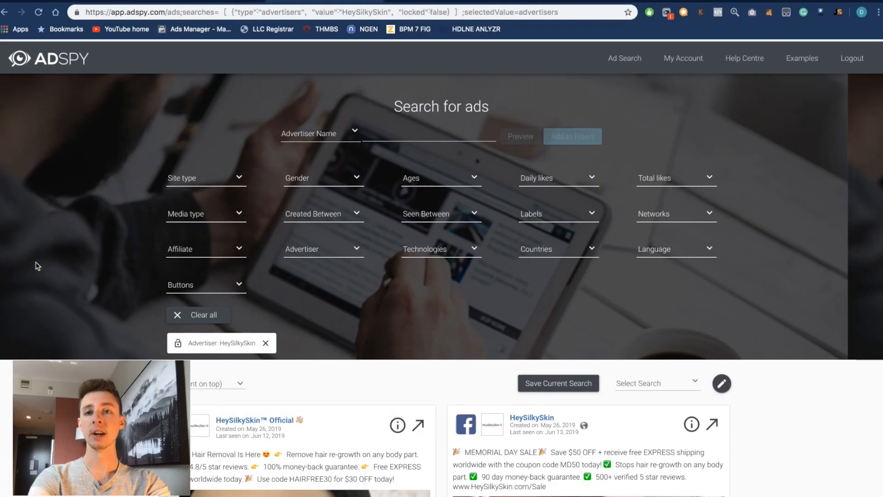
Look through AdSpy's site type, gender and age filter options.
{"action": "left_click", "coordinate": [238, 186]}
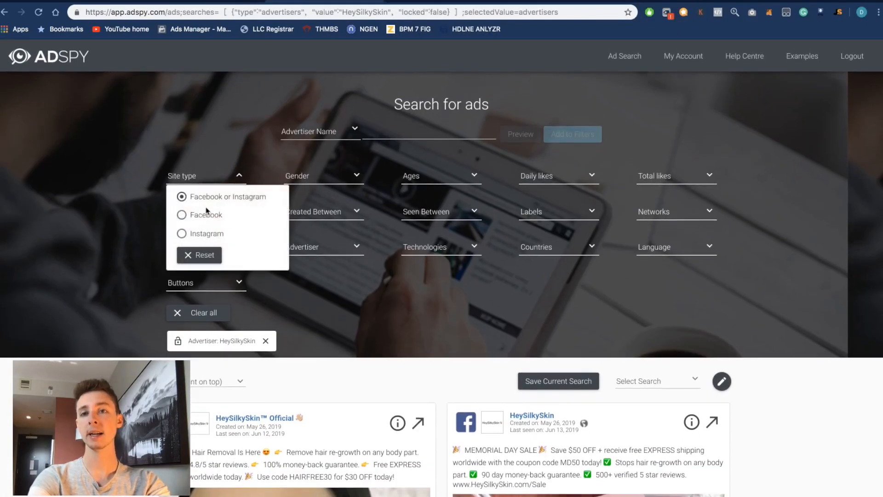
{"action": "left_click", "coordinate": [347, 180]}
{"action": "left_click", "coordinate": [441, 178]}
{"action": "left_click", "coordinate": [600, 163]}
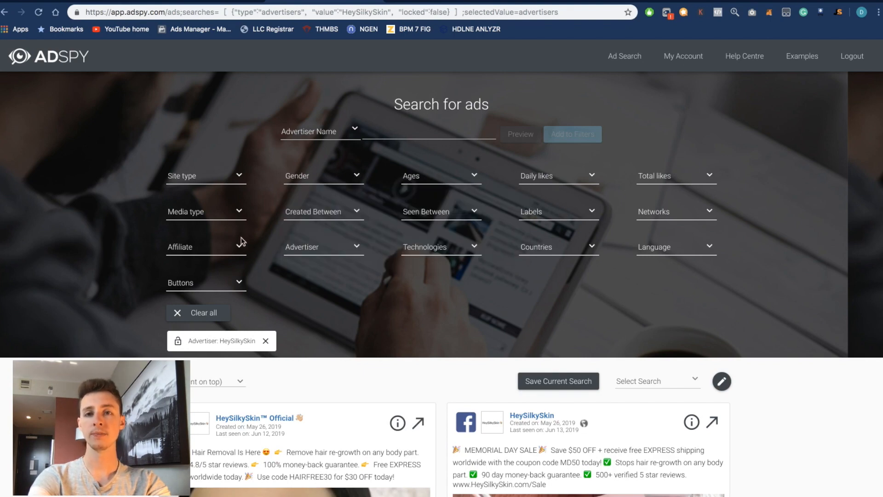
Search the Technologies filter's options for "shop" and close the list without choosing any.
{"action": "left_click", "coordinate": [401, 252]}
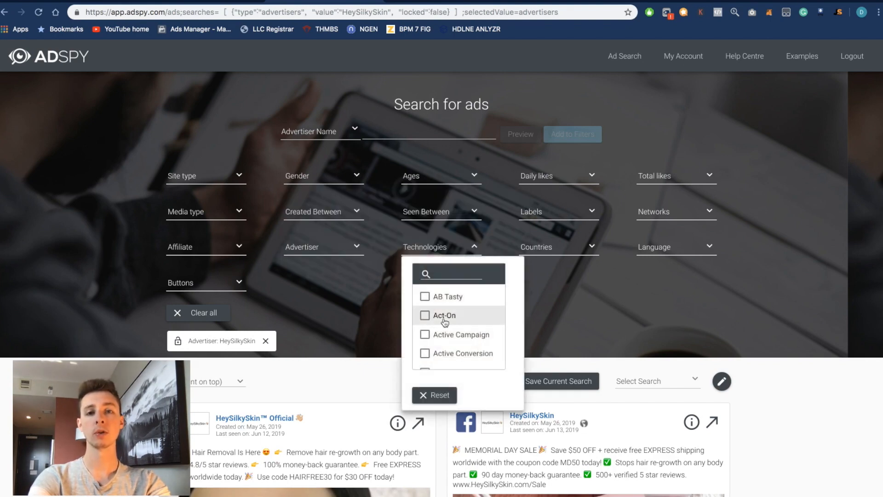
{"action": "scroll", "coordinate": [453, 322], "scroll_direction": "down", "scroll_amount": 5}
{"action": "scroll", "coordinate": [453, 322], "scroll_direction": "up", "scroll_amount": 5}
{"action": "left_click", "coordinate": [448, 273]}
{"action": "type", "text": "shop"}
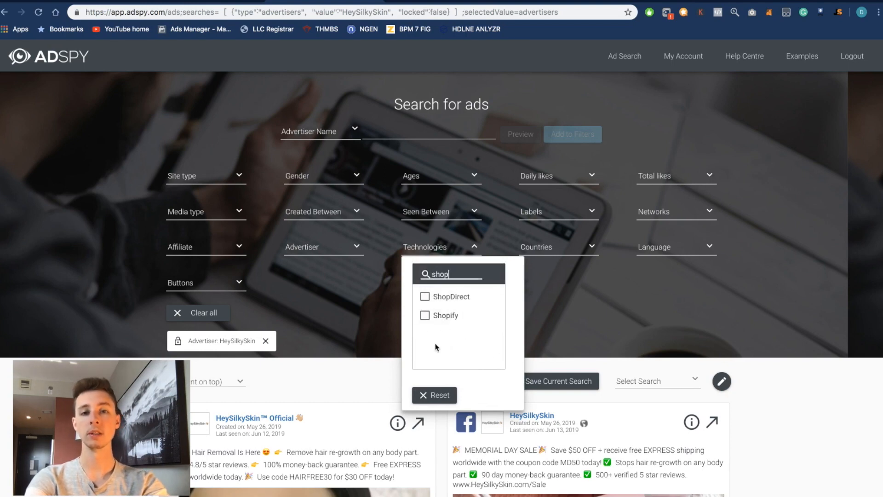
{"action": "left_click", "coordinate": [616, 290]}
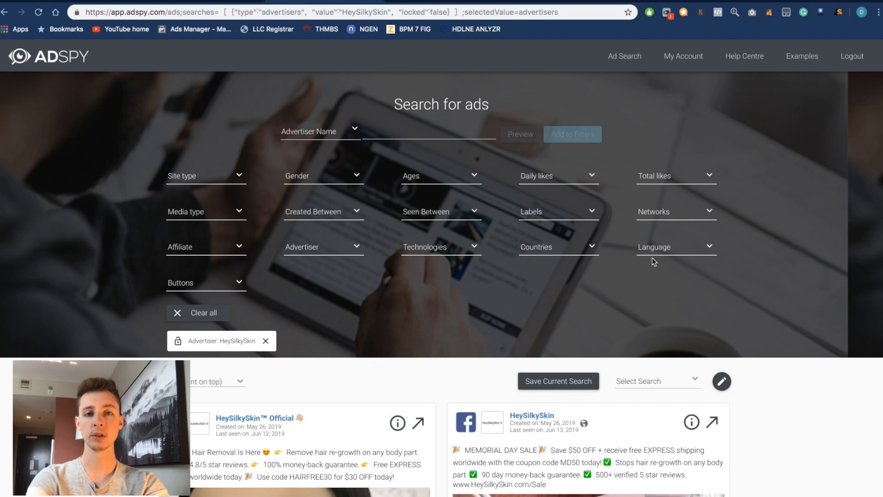
Check the available Buttons filter options and read through the copy of the HeySilkySkin ads.
{"action": "left_click", "coordinate": [227, 286]}
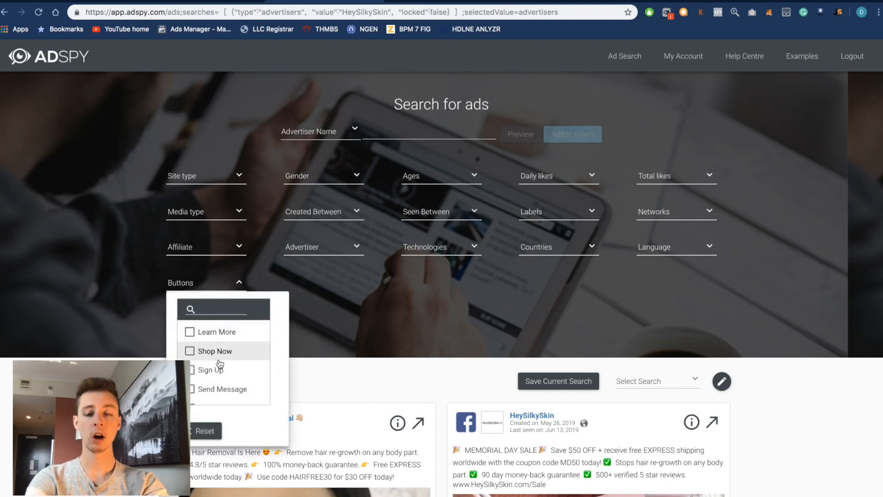
{"action": "scroll", "coordinate": [441, 283], "scroll_direction": "down", "scroll_amount": 5}
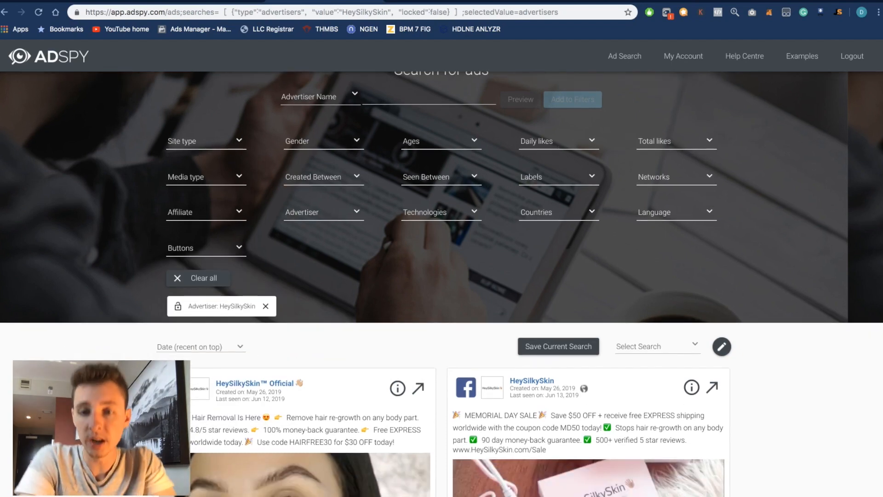
{"action": "scroll", "coordinate": [442, 283], "scroll_direction": "down", "scroll_amount": 4}
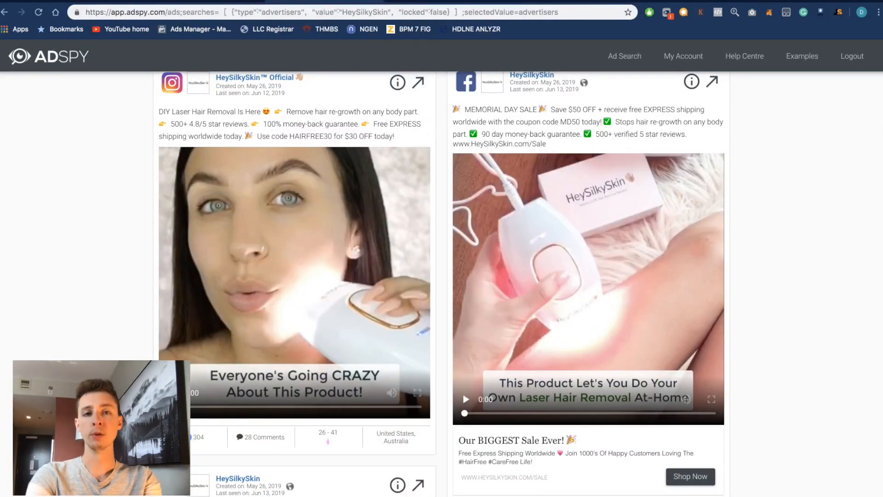
{"action": "scroll", "coordinate": [441, 284], "scroll_direction": "down", "scroll_amount": 20}
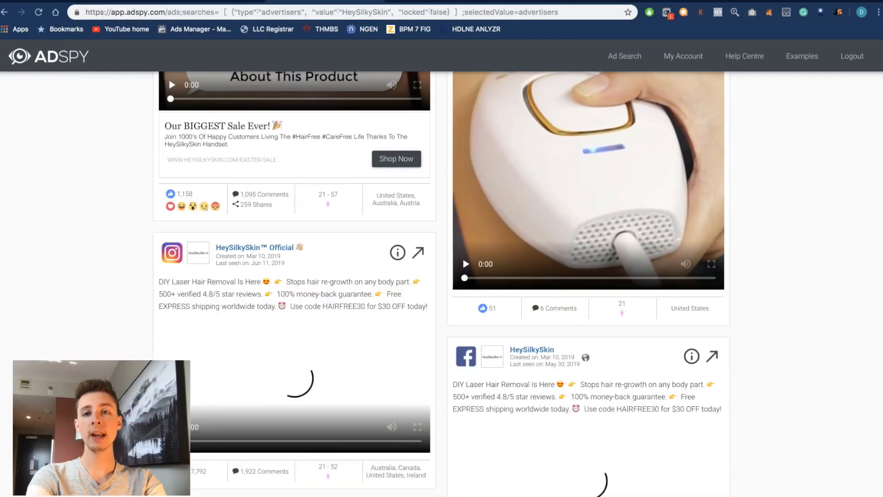
Skim through the HeySilkySkin ads in the results and return to the most recent ones.
{"action": "scroll", "coordinate": [442, 283], "scroll_direction": "down", "scroll_amount": 13}
{"action": "scroll", "coordinate": [442, 283], "scroll_direction": "down", "scroll_amount": 10}
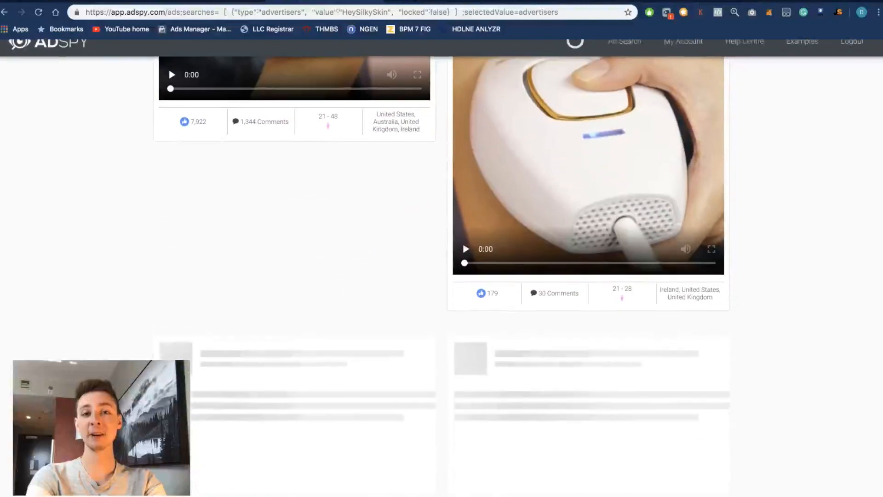
{"action": "scroll", "coordinate": [441, 283], "scroll_direction": "up", "scroll_amount": 20}
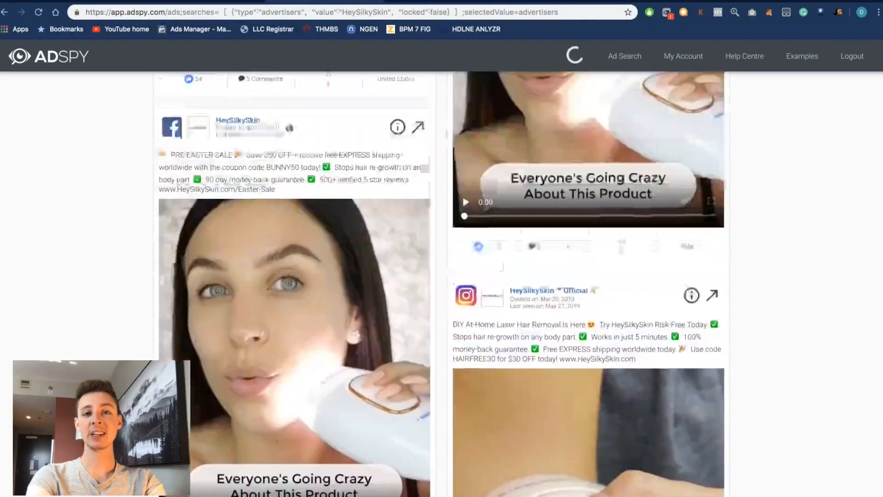
{"action": "scroll", "coordinate": [441, 283], "scroll_direction": "down", "scroll_amount": 15}
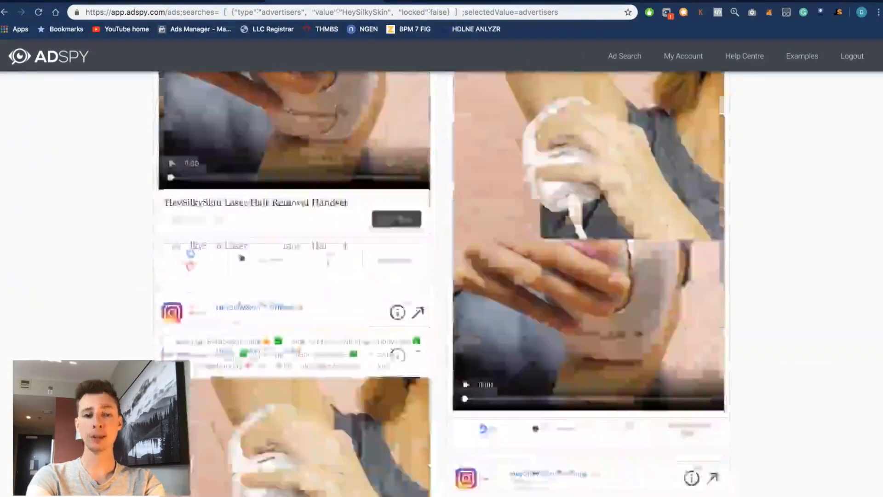
{"action": "scroll", "coordinate": [441, 283], "scroll_direction": "down", "scroll_amount": 4}
{"action": "scroll", "coordinate": [442, 283], "scroll_direction": "up", "scroll_amount": 4}
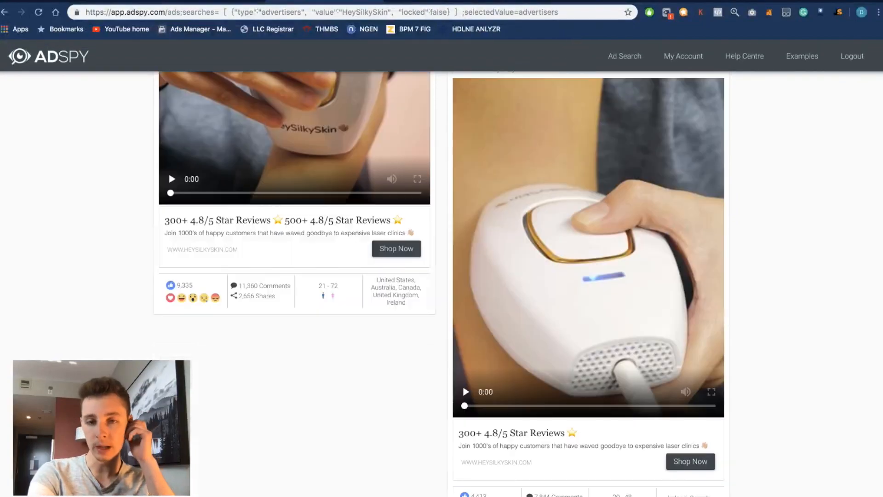
{"action": "scroll", "coordinate": [441, 284], "scroll_direction": "down", "scroll_amount": 10}
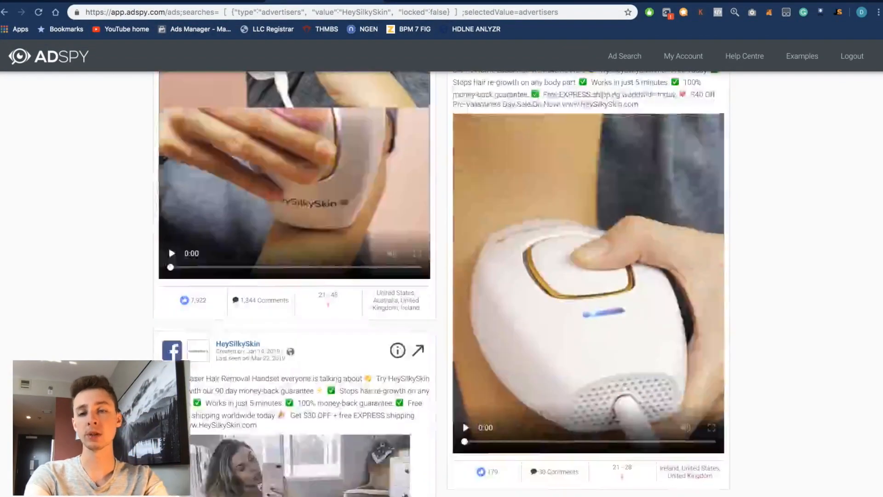
{"action": "scroll", "coordinate": [442, 283], "scroll_direction": "down", "scroll_amount": 15}
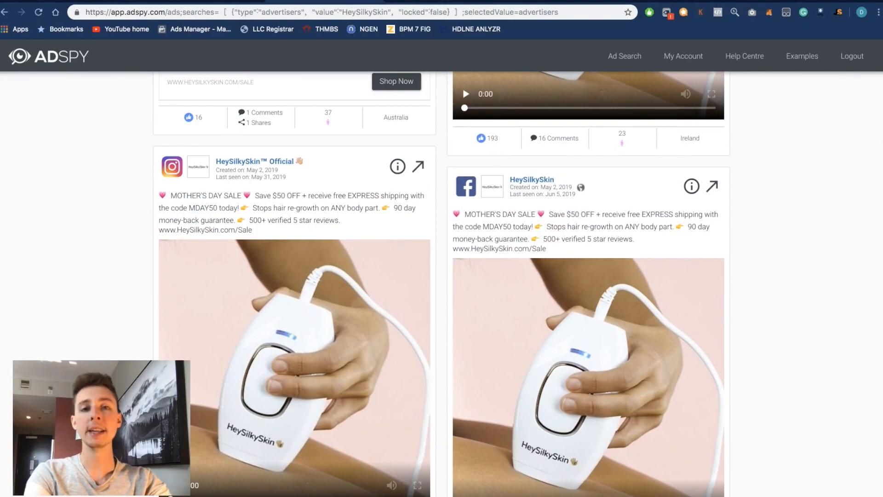
{"action": "scroll", "coordinate": [442, 284], "scroll_direction": "up", "scroll_amount": 20}
{"action": "scroll", "coordinate": [442, 284], "scroll_direction": "up", "scroll_amount": 2}
{"action": "scroll", "coordinate": [441, 283], "scroll_direction": "down", "scroll_amount": 5}
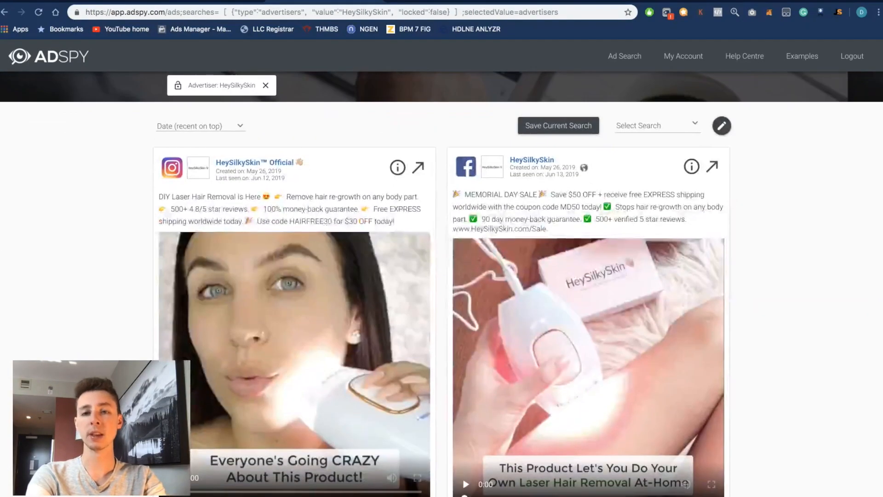
{"action": "scroll", "coordinate": [442, 283], "scroll_direction": "down", "scroll_amount": 2}
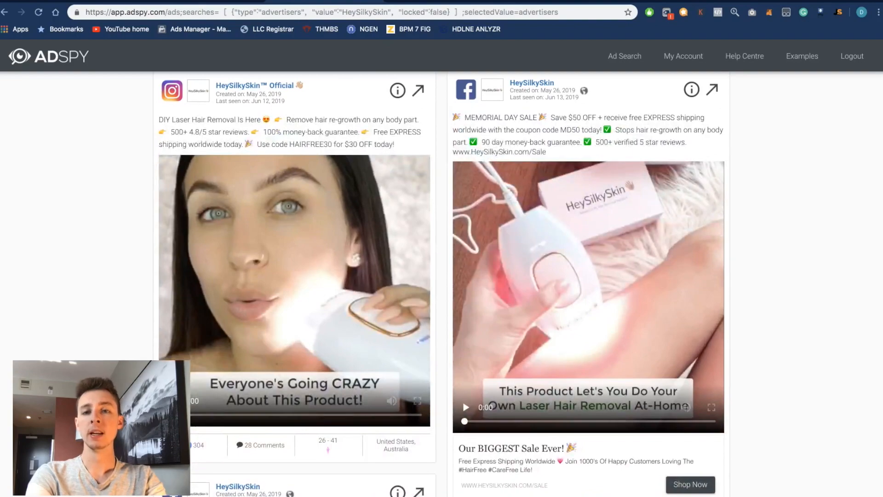
Look through the older HeySilkySkin ads for the one whose copy opens with "Never Shave Again".
{"action": "scroll", "coordinate": [442, 283], "scroll_direction": "down", "scroll_amount": 15}
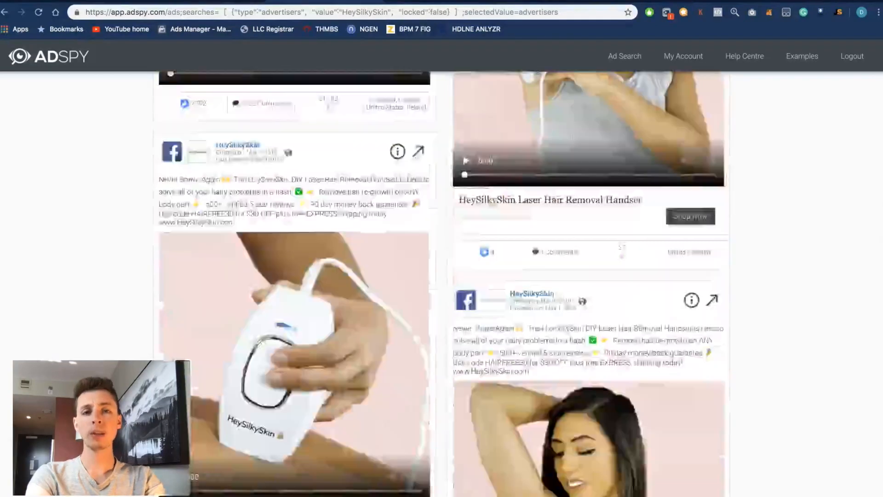
{"action": "scroll", "coordinate": [442, 284], "scroll_direction": "down", "scroll_amount": 3}
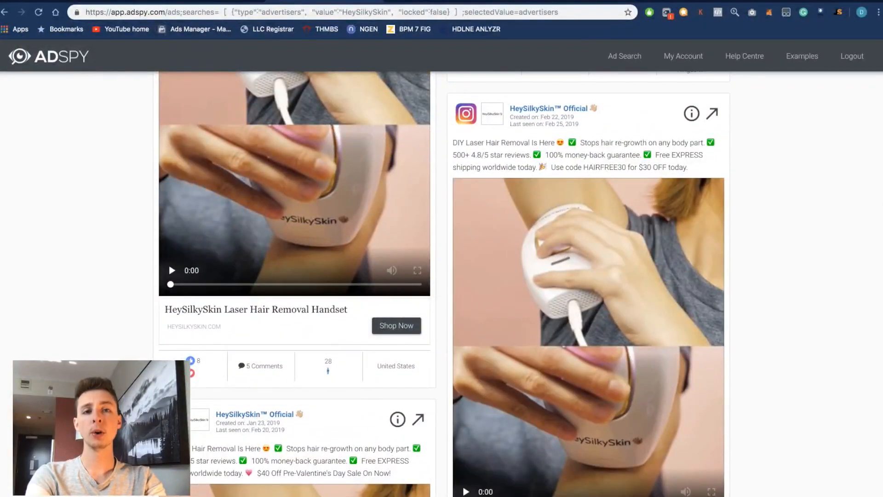
{"action": "scroll", "coordinate": [135, 356], "scroll_direction": "down", "scroll_amount": 10}
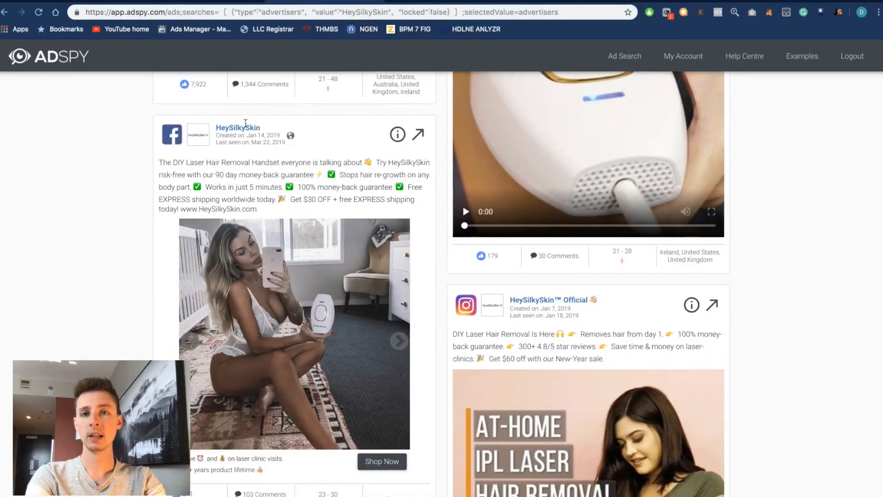
{"action": "scroll", "coordinate": [180, 266], "scroll_direction": "down", "scroll_amount": 8}
{"action": "scroll", "coordinate": [181, 271], "scroll_direction": "down", "scroll_amount": 4}
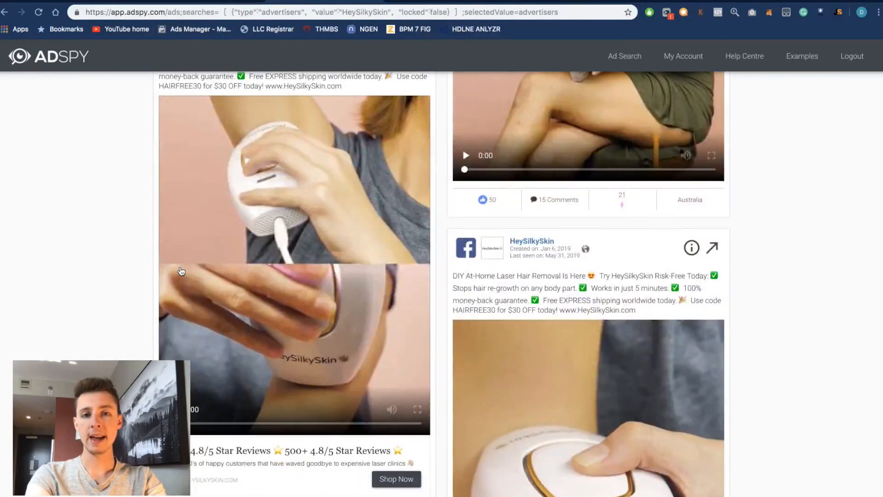
{"action": "scroll", "coordinate": [181, 271], "scroll_direction": "down", "scroll_amount": 12}
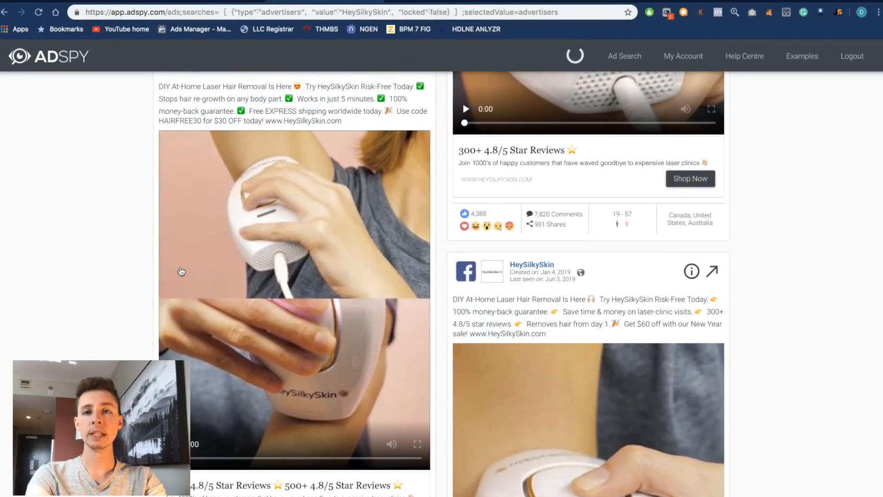
{"action": "scroll", "coordinate": [118, 255], "scroll_direction": "down", "scroll_amount": 10}
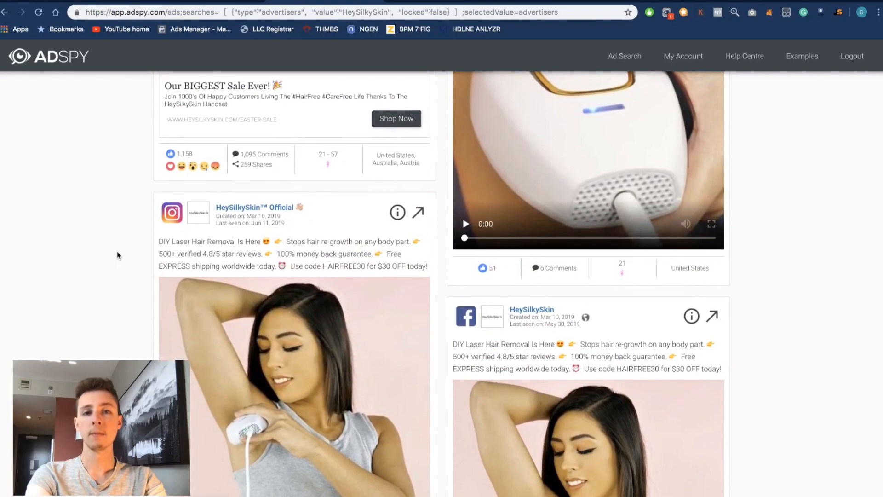
{"action": "scroll", "coordinate": [117, 256], "scroll_direction": "down", "scroll_amount": 10}
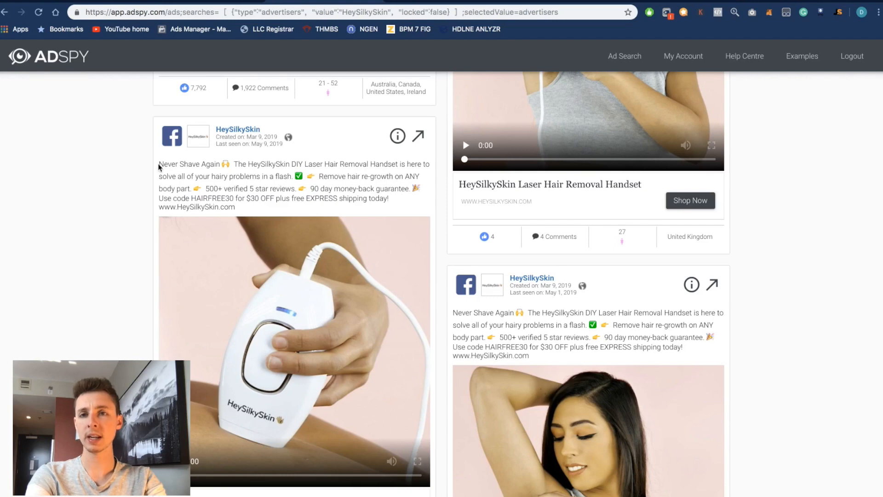
Highlight the hook "Never Shave Again" in the HeySilkySkin Facebook ad created Mar 9, 2019.
{"action": "left_click_drag", "start_coordinate": [159, 164], "coordinate": [210, 162]}
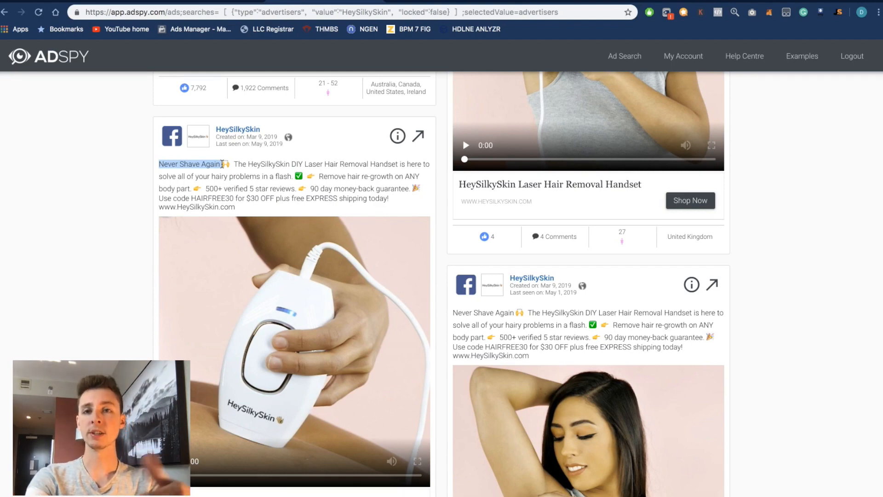
{"action": "left_click", "coordinate": [215, 164]}
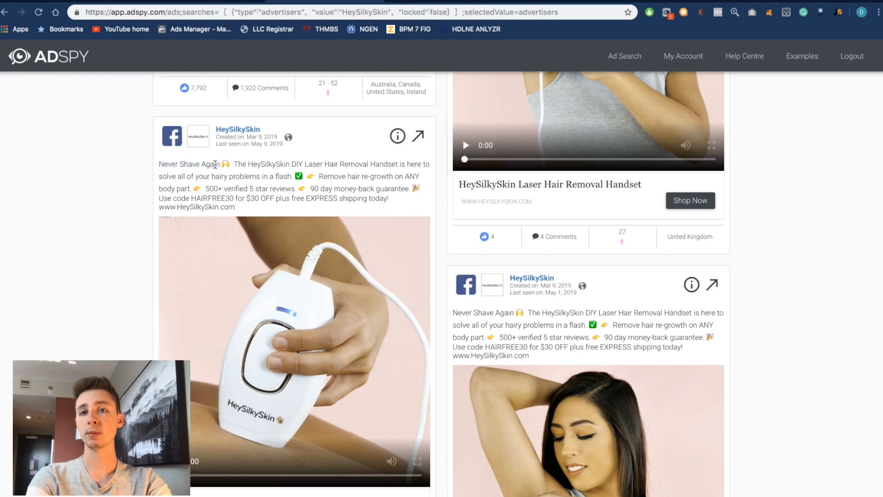
{"action": "left_click_drag", "start_coordinate": [220, 163], "coordinate": [160, 164]}
{"action": "left_click", "coordinate": [161, 166]}
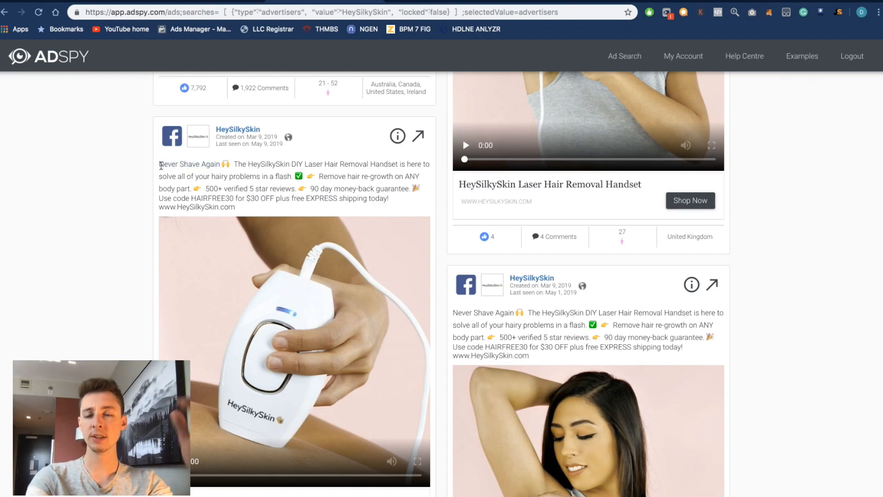
{"action": "left_click_drag", "start_coordinate": [160, 165], "coordinate": [214, 166]}
{"action": "left_click", "coordinate": [214, 166]}
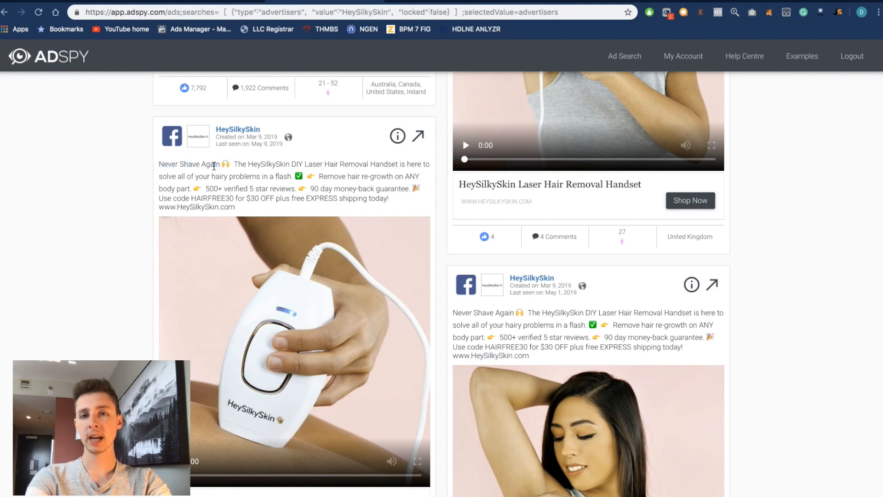
Open the "Never Shave Again" ad's original Facebook post and highlight its hook and the sentence introducing the laser hair removal handset.
{"action": "left_click", "coordinate": [417, 136]}
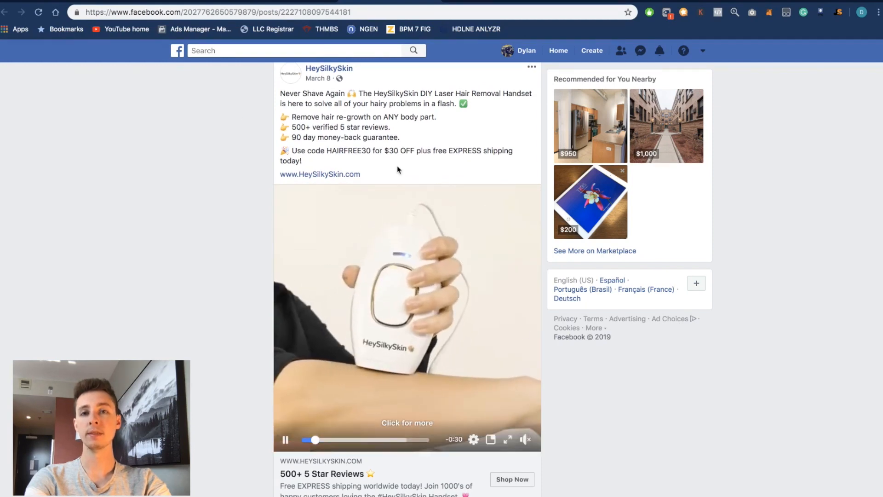
{"action": "left_click_drag", "start_coordinate": [280, 94], "coordinate": [335, 93]}
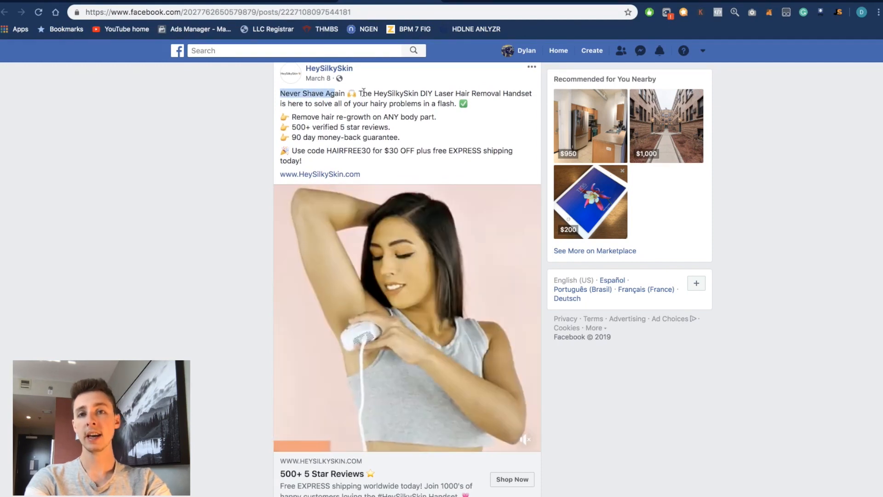
{"action": "left_click", "coordinate": [359, 94]}
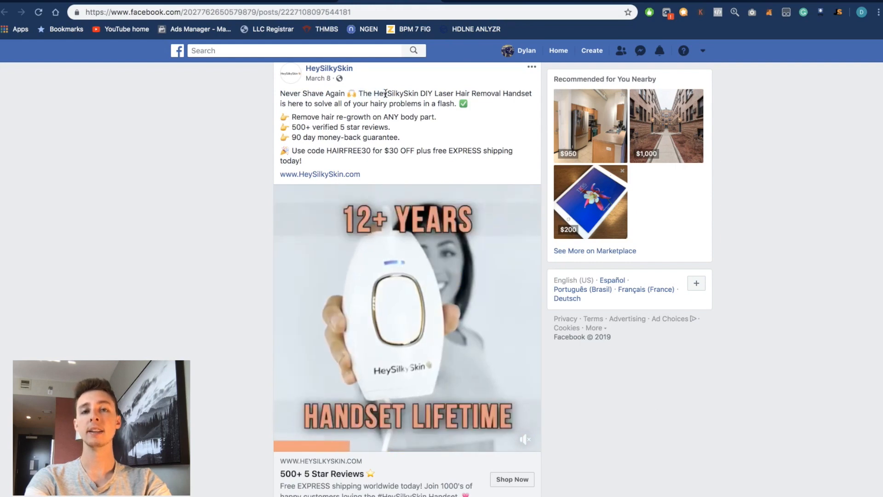
{"action": "left_click_drag", "start_coordinate": [359, 93], "coordinate": [414, 90]}
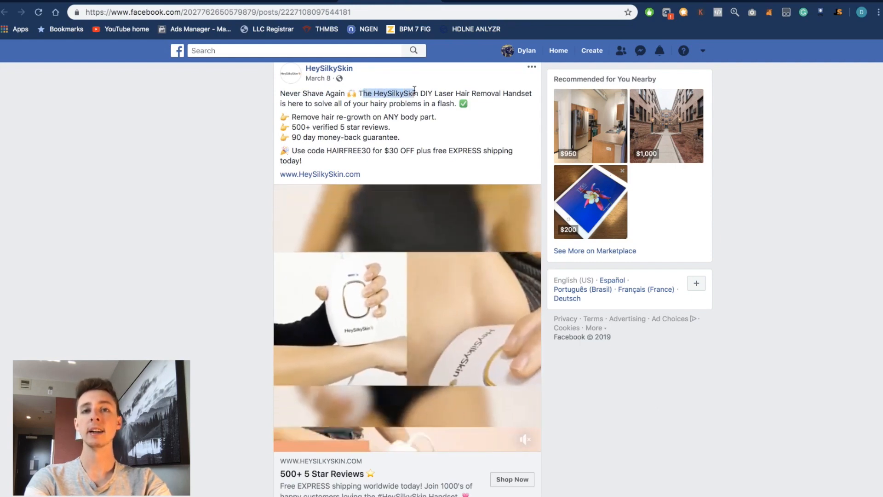
{"action": "left_click", "coordinate": [414, 91]}
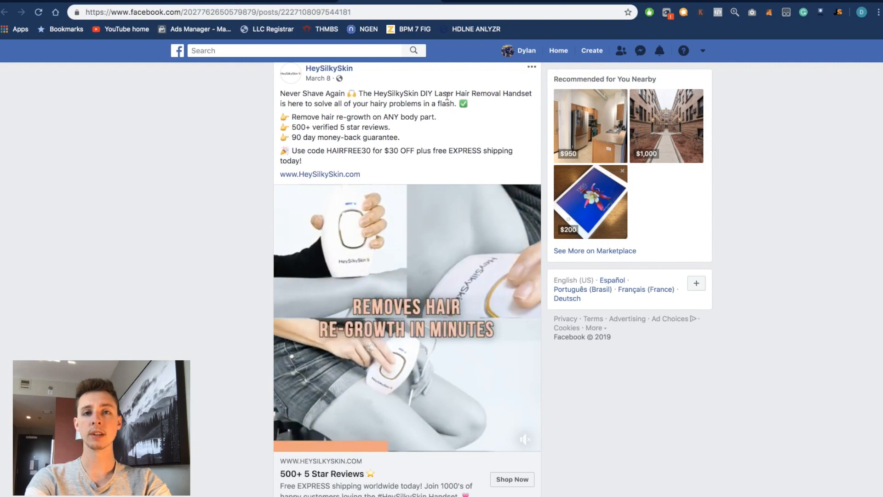
{"action": "left_click_drag", "start_coordinate": [281, 104], "coordinate": [359, 92]}
{"action": "left_click", "coordinate": [456, 104]}
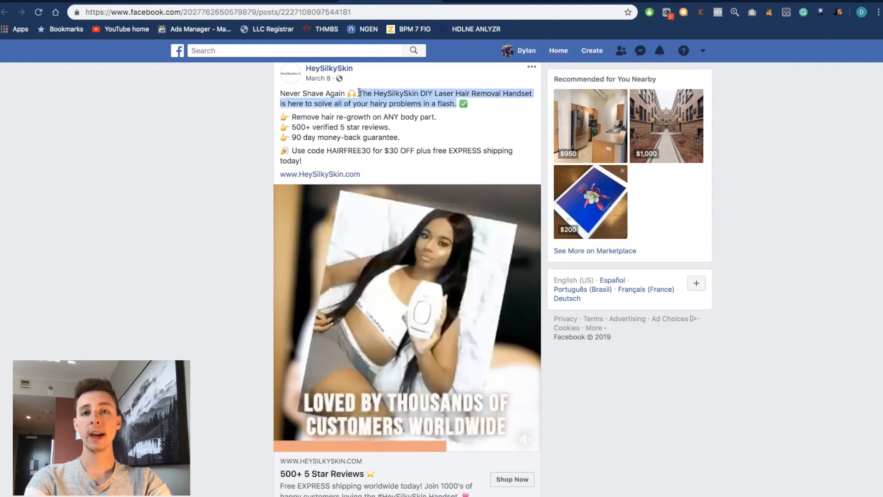
{"action": "left_click", "coordinate": [359, 93]}
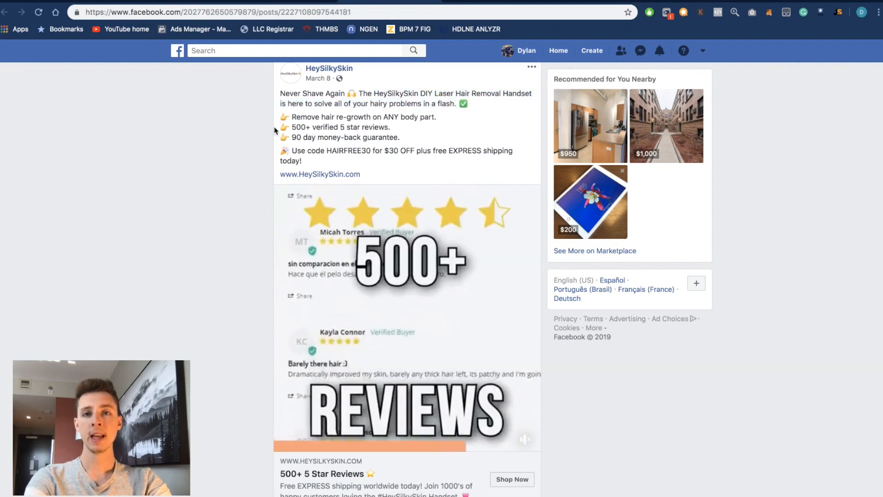
Highlight the post's three bullet points on hair re-growth removal, 5 star reviews and the 90 day money-back guarantee.
{"action": "left_click_drag", "start_coordinate": [279, 121], "coordinate": [400, 138]}
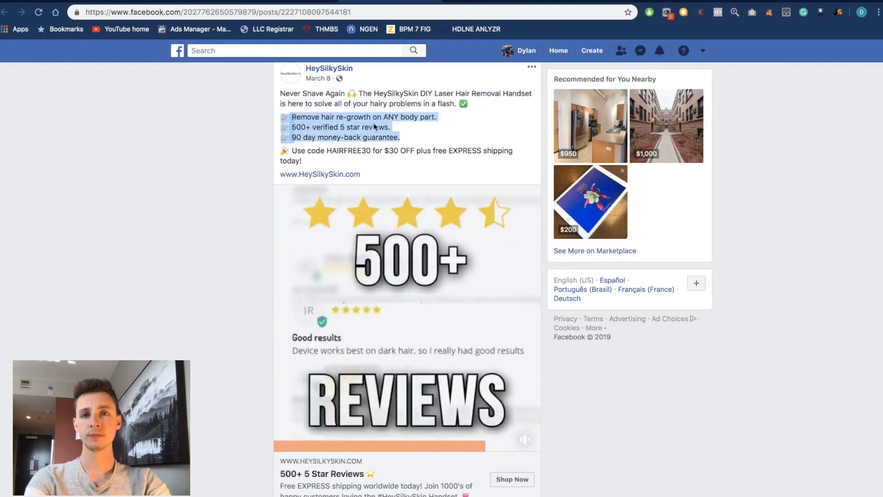
{"action": "left_click", "coordinate": [308, 126]}
{"action": "left_click_drag", "start_coordinate": [291, 118], "coordinate": [443, 118]}
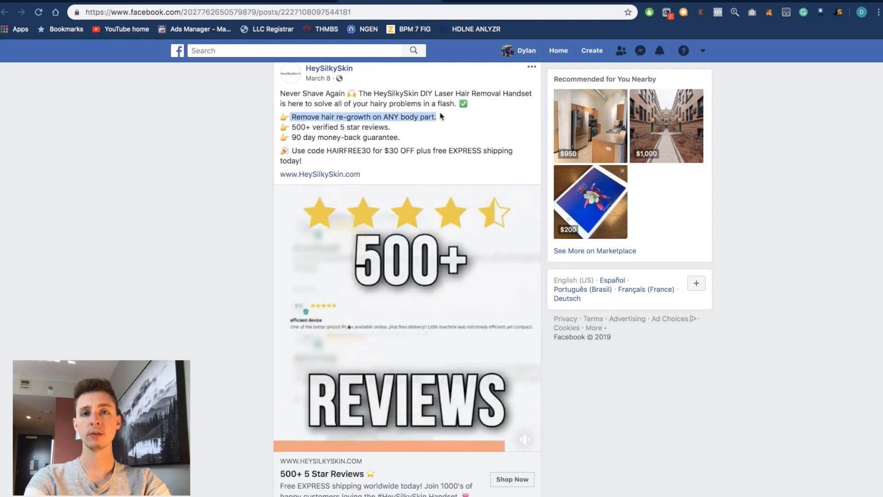
{"action": "left_click", "coordinate": [324, 113]}
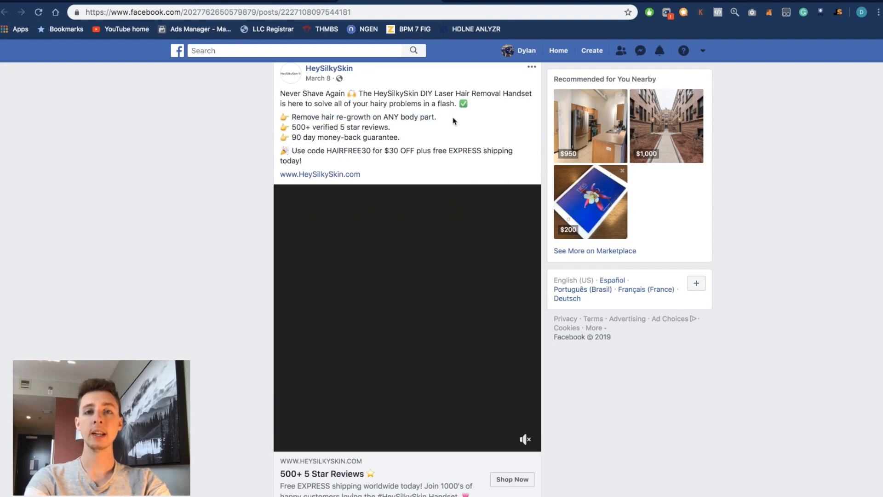
{"action": "left_click_drag", "start_coordinate": [291, 137], "coordinate": [407, 139]}
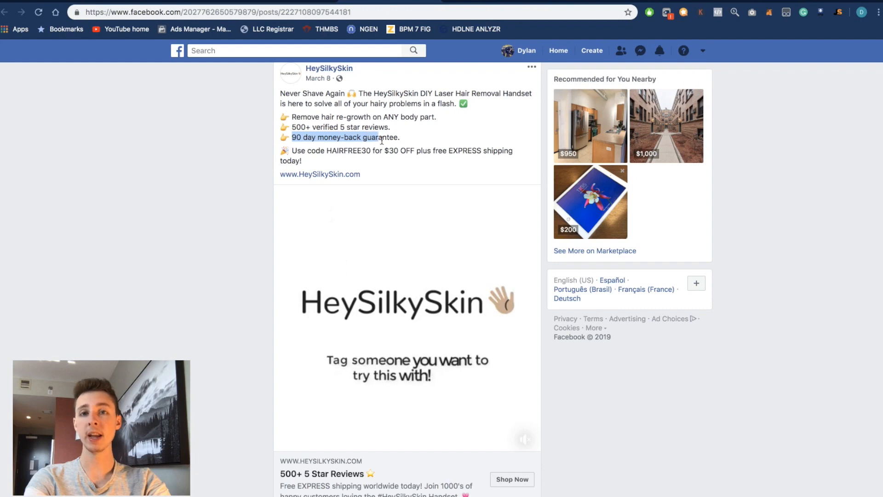
{"action": "left_click", "coordinate": [384, 123]}
{"action": "triple_click", "coordinate": [384, 122]}
{"action": "left_click", "coordinate": [396, 123]}
{"action": "left_click_drag", "start_coordinate": [397, 127], "coordinate": [298, 127]}
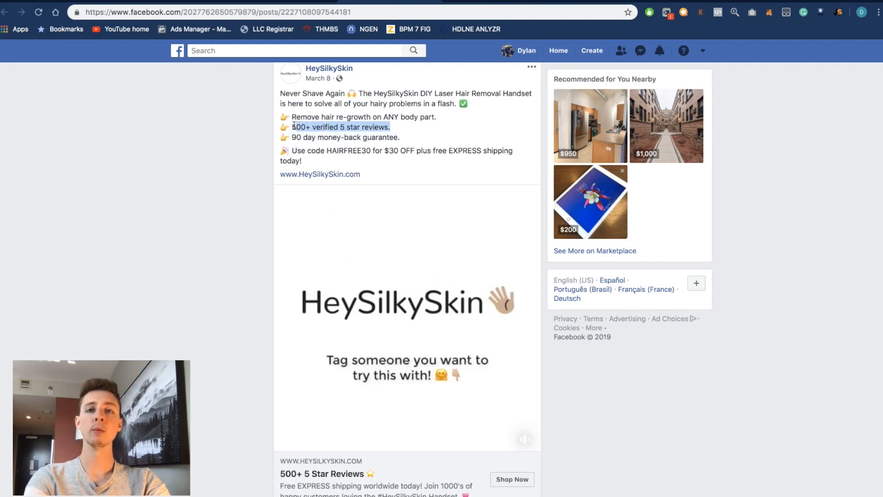
{"action": "left_click", "coordinate": [293, 126]}
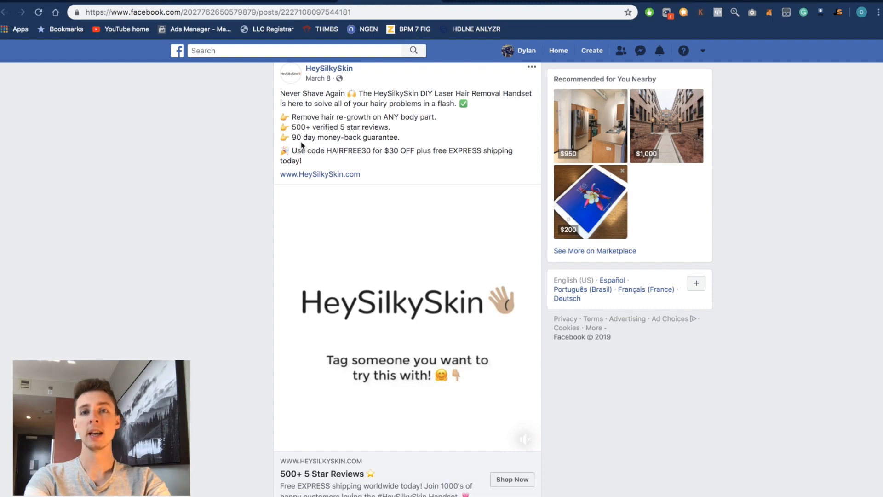
Highlight the post's offer line with code HAIRFREE30 for $30 OFF plus free EXPRESS shipping.
{"action": "left_click_drag", "start_coordinate": [307, 163], "coordinate": [369, 158]}
{"action": "left_click", "coordinate": [290, 147]}
{"action": "left_click", "coordinate": [376, 162]}
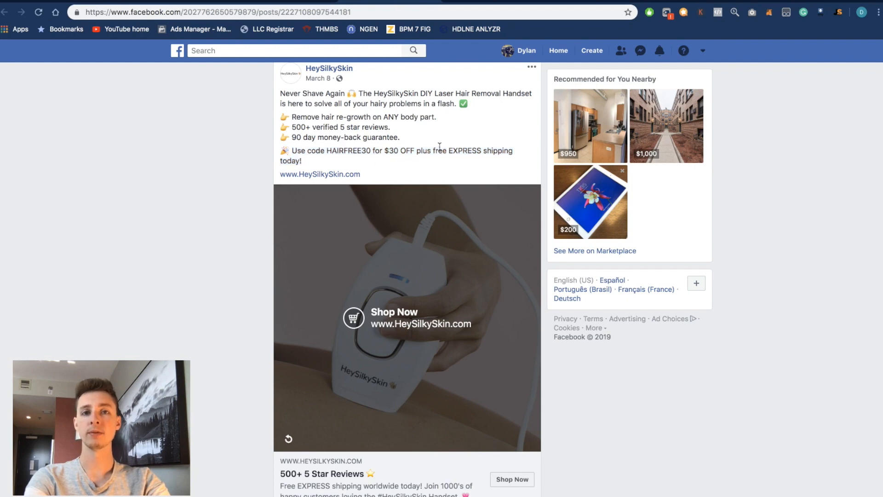
{"action": "left_click_drag", "start_coordinate": [310, 161], "coordinate": [302, 150]}
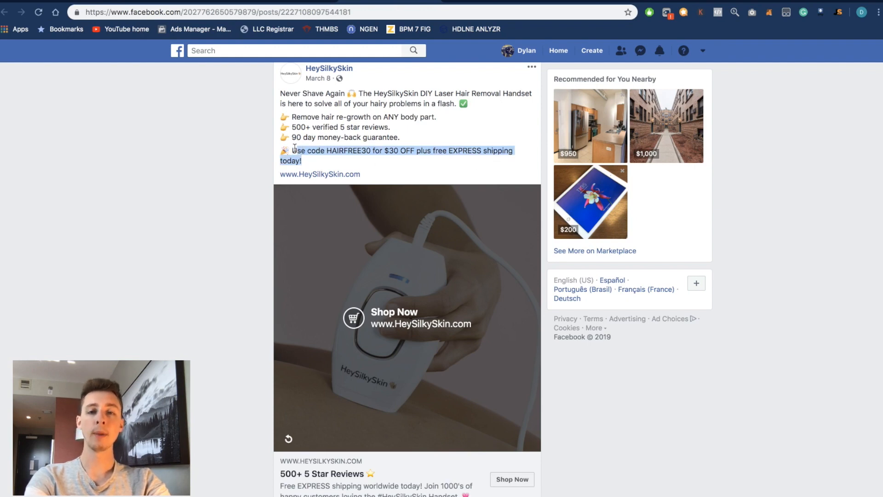
{"action": "left_click", "coordinate": [294, 148]}
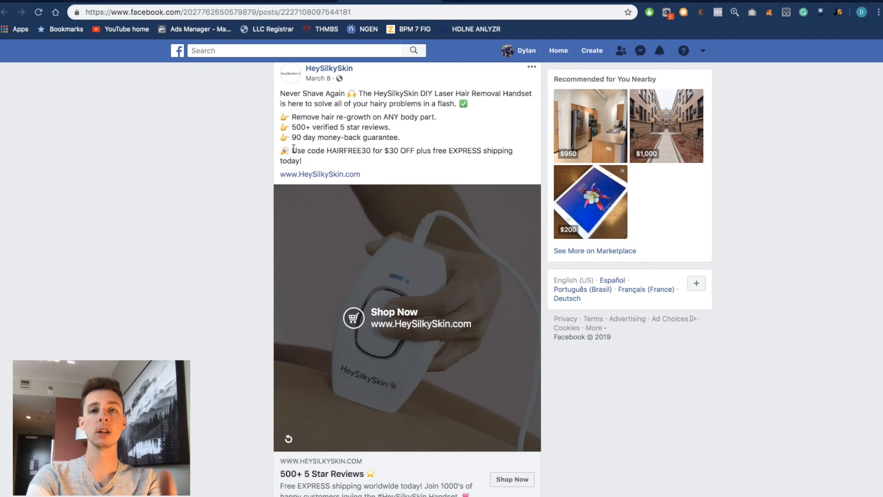
Highlight the post's discount code sentence once more, from "Use code HAIRFREE30" through "today!", and clear the selection.
{"action": "left_click_drag", "start_coordinate": [294, 148], "coordinate": [321, 161]}
{"action": "left_click", "coordinate": [324, 161]}
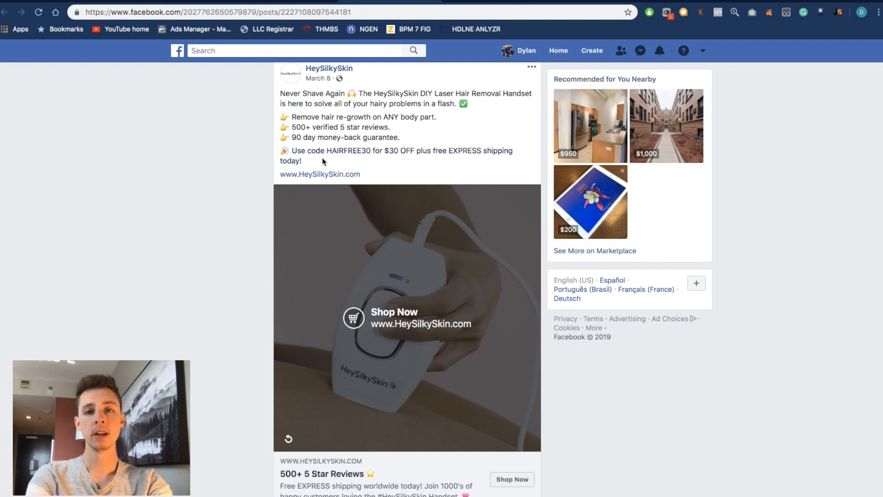
{"action": "left_click_drag", "start_coordinate": [304, 161], "coordinate": [290, 153]}
{"action": "left_click", "coordinate": [283, 150]}
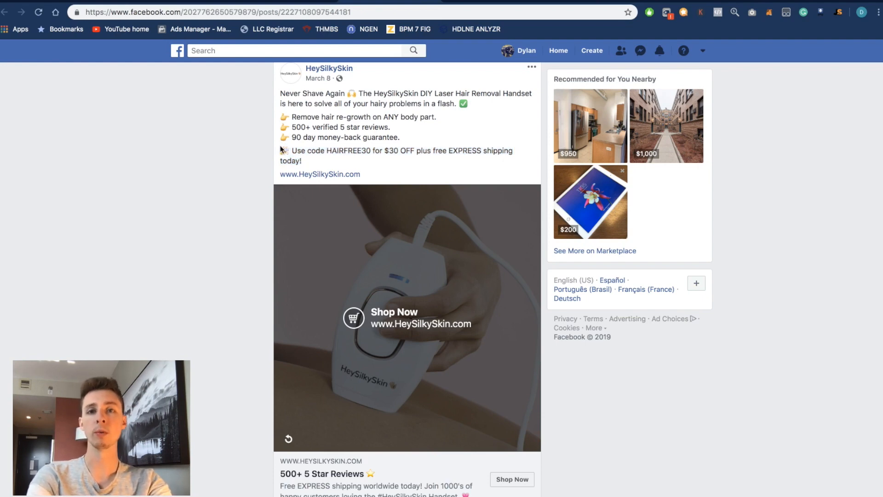
{"action": "left_click_drag", "start_coordinate": [374, 178], "coordinate": [278, 176]}
{"action": "left_click", "coordinate": [188, 182]}
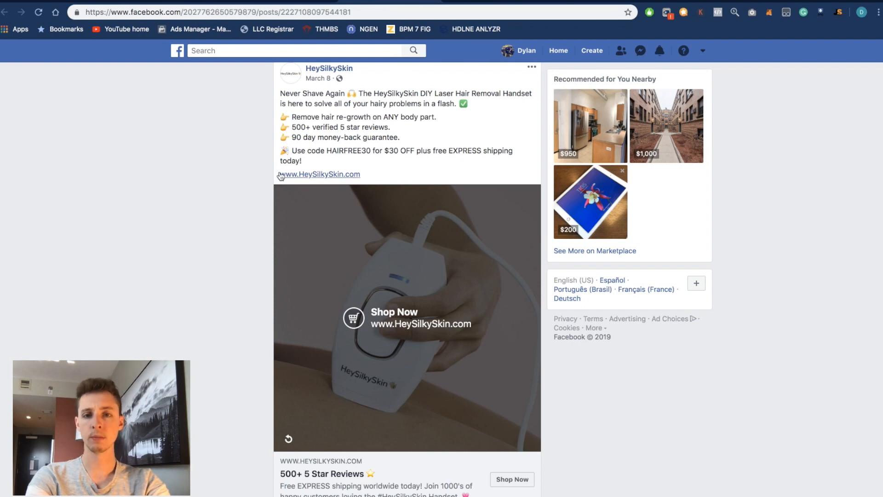
{"action": "scroll", "coordinate": [167, 329], "scroll_direction": "down", "scroll_amount": 3}
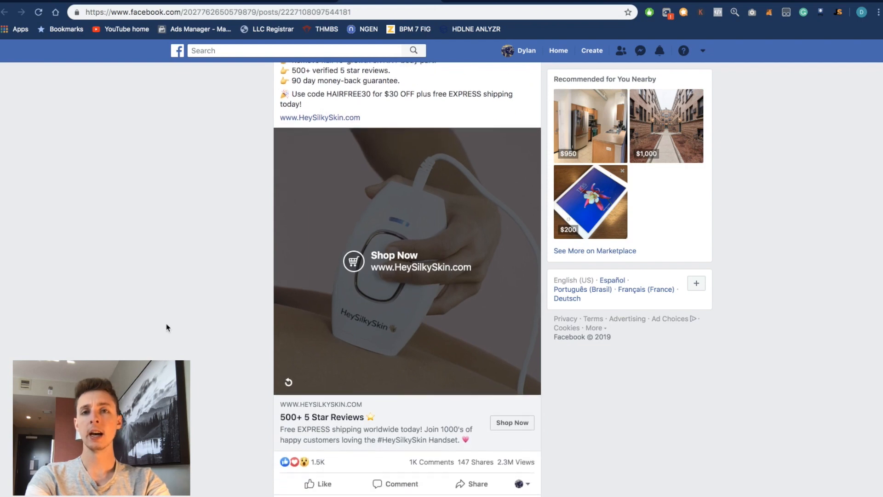
{"action": "scroll", "coordinate": [167, 329], "scroll_direction": "up", "scroll_amount": 2}
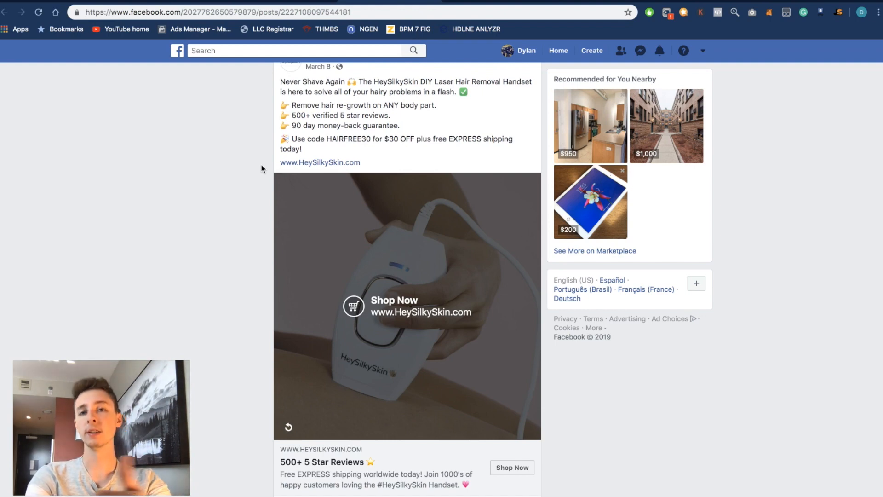
{"action": "left_click_drag", "start_coordinate": [278, 162], "coordinate": [381, 165]}
{"action": "left_click", "coordinate": [380, 164]}
Examine the post's link headline, shipping description, engagement figures and customer comments, and return to the ad text.
{"action": "scroll", "coordinate": [337, 483], "scroll_direction": "down", "scroll_amount": 2}
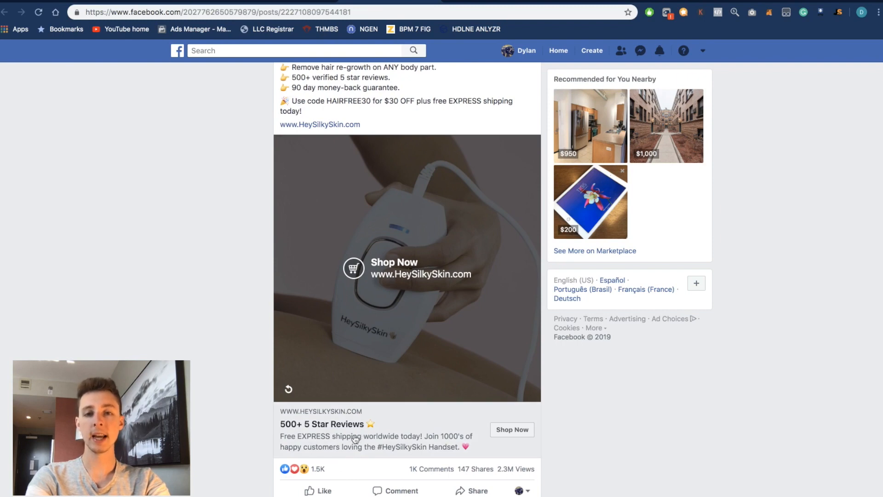
{"action": "scroll", "coordinate": [176, 312], "scroll_direction": "up", "scroll_amount": 2}
{"action": "scroll", "coordinate": [175, 310], "scroll_direction": "down", "scroll_amount": 9}
{"action": "scroll", "coordinate": [174, 309], "scroll_direction": "up", "scroll_amount": 8}
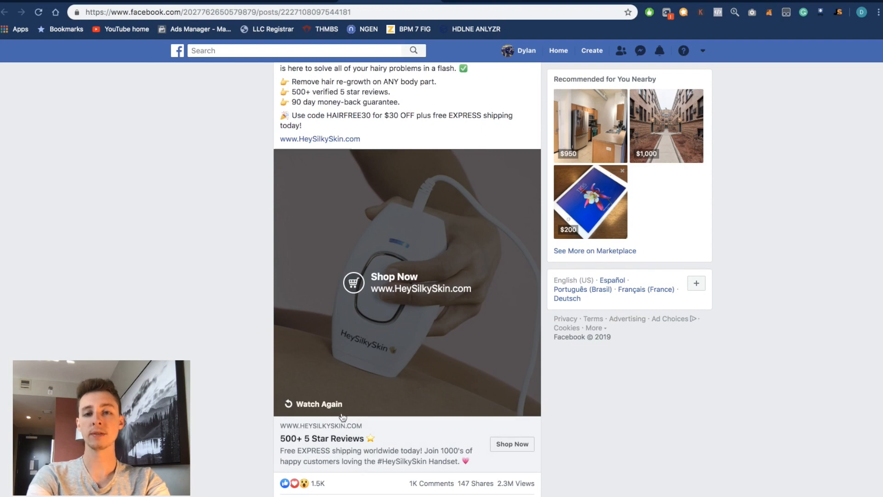
{"action": "scroll", "coordinate": [158, 241], "scroll_direction": "down", "scroll_amount": 8}
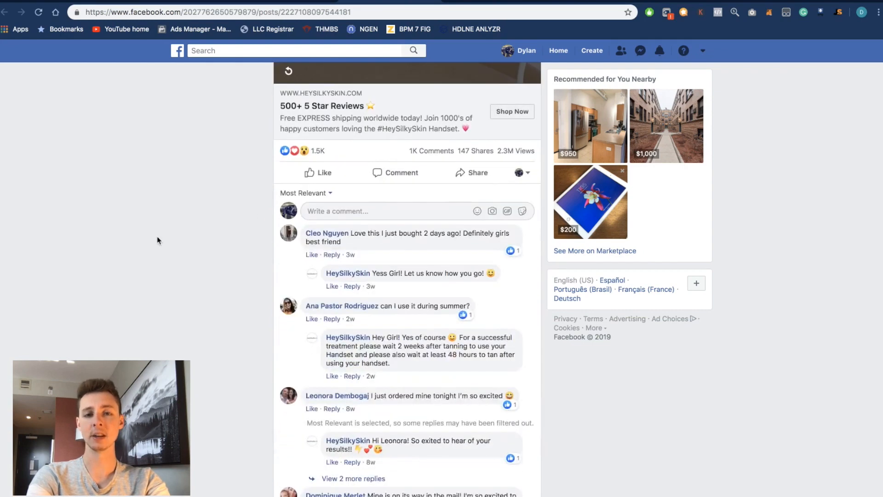
{"action": "scroll", "coordinate": [157, 240], "scroll_direction": "up", "scroll_amount": 9}
{"action": "scroll", "coordinate": [216, 271], "scroll_direction": "down", "scroll_amount": 1}
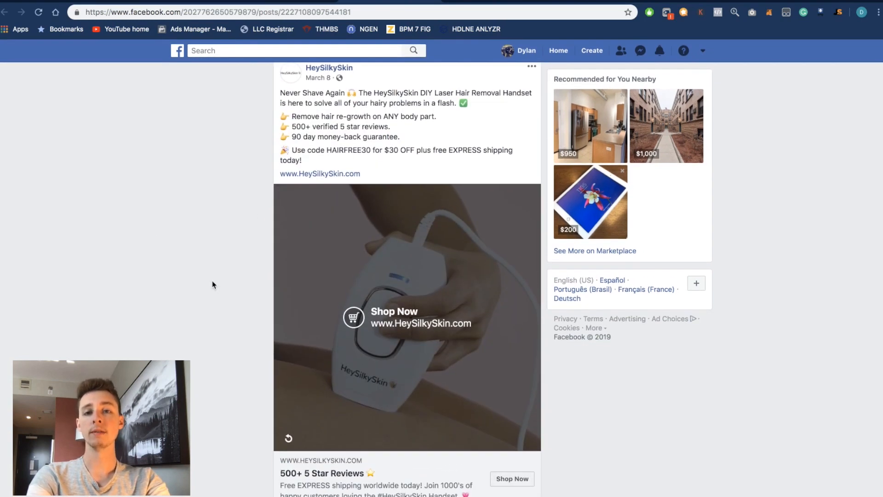
Replay the post's product video, lower its volume and pause it after a few seconds.
{"action": "left_click", "coordinate": [292, 438]}
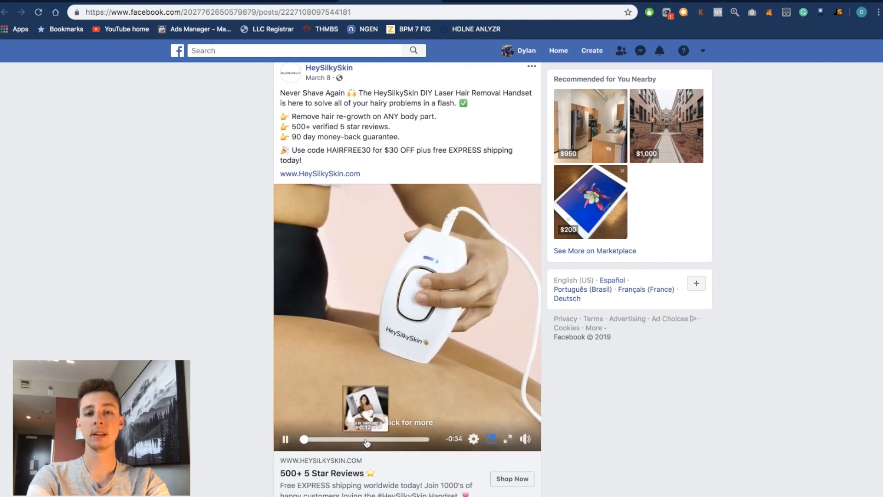
{"action": "left_click", "coordinate": [526, 426]}
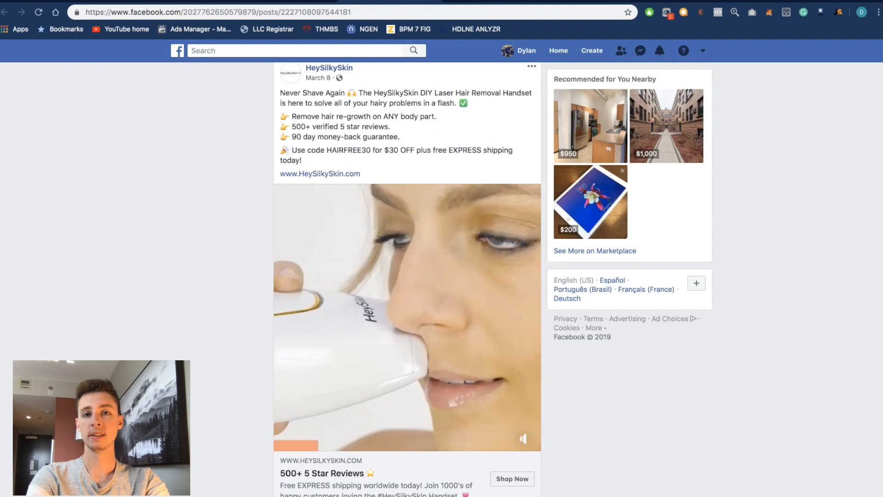
{"action": "scroll", "coordinate": [406, 317], "scroll_direction": "up", "scroll_amount": 1}
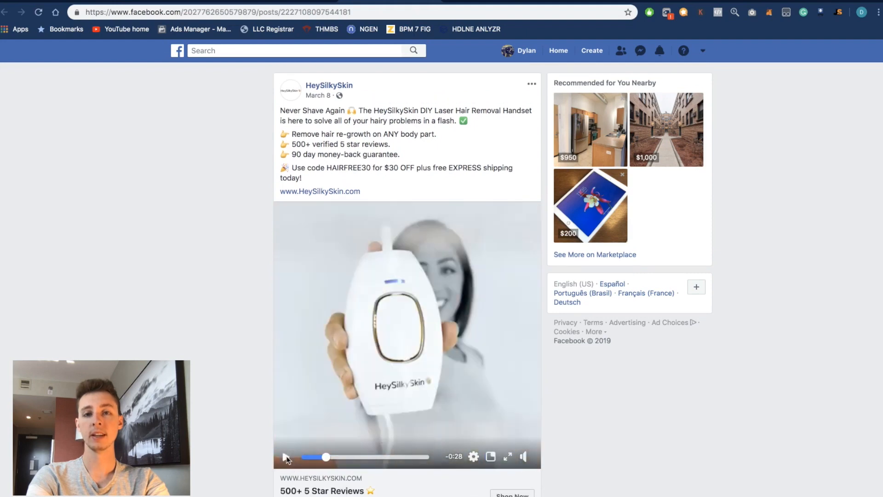
{"action": "left_click", "coordinate": [287, 455]}
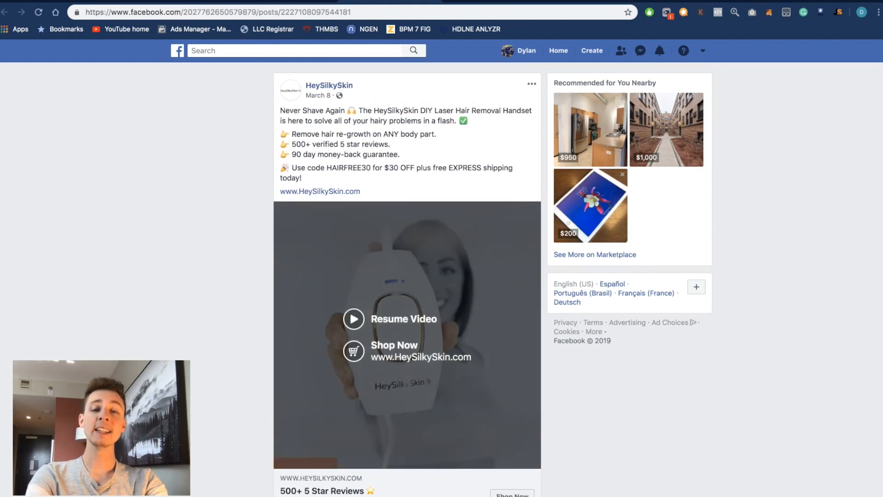
Arrange the browser beside the ad copy note and place the cursor on the blank line below the Call To Action outline.
{"action": "key", "text": "ctrl+alt+Left"}
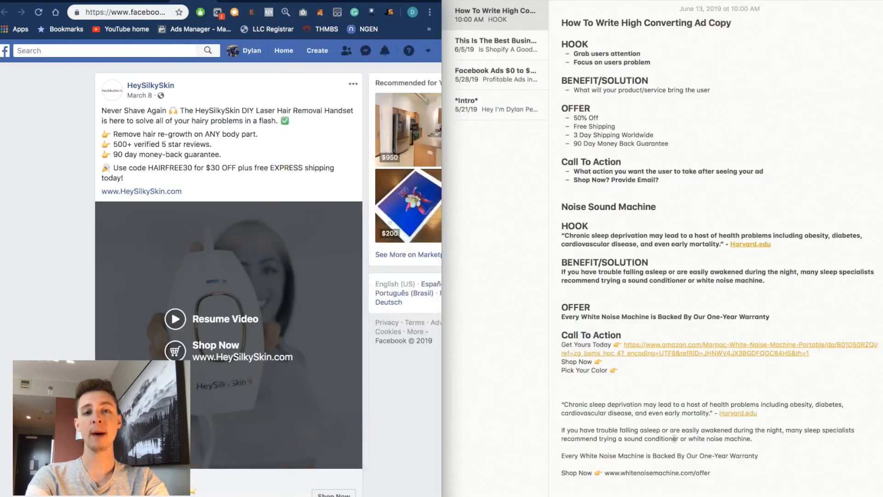
{"action": "left_click", "coordinate": [664, 143]}
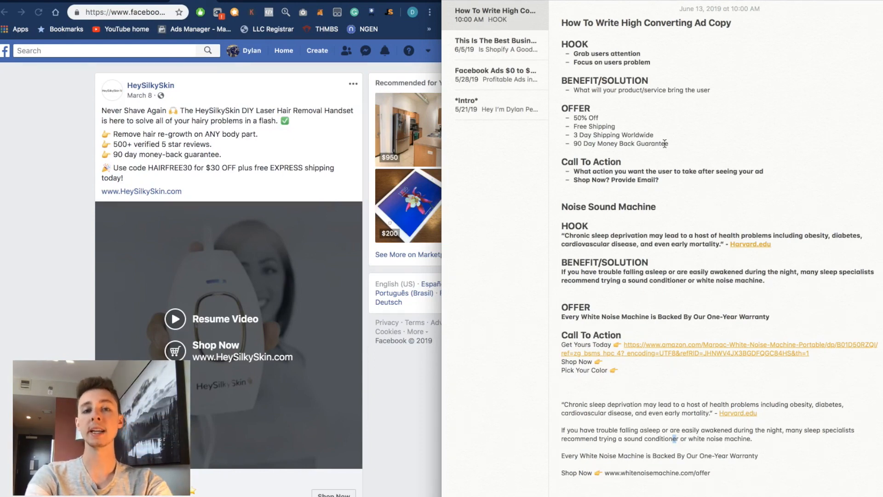
{"action": "left_click", "coordinate": [612, 192]}
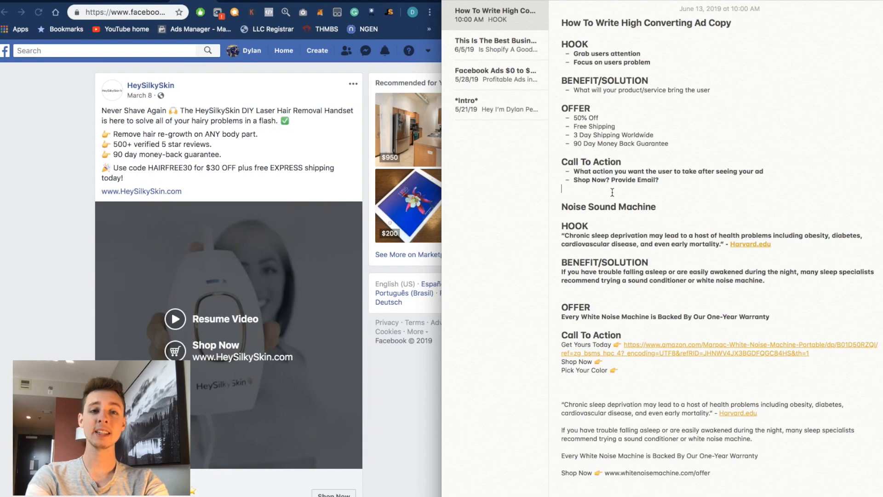